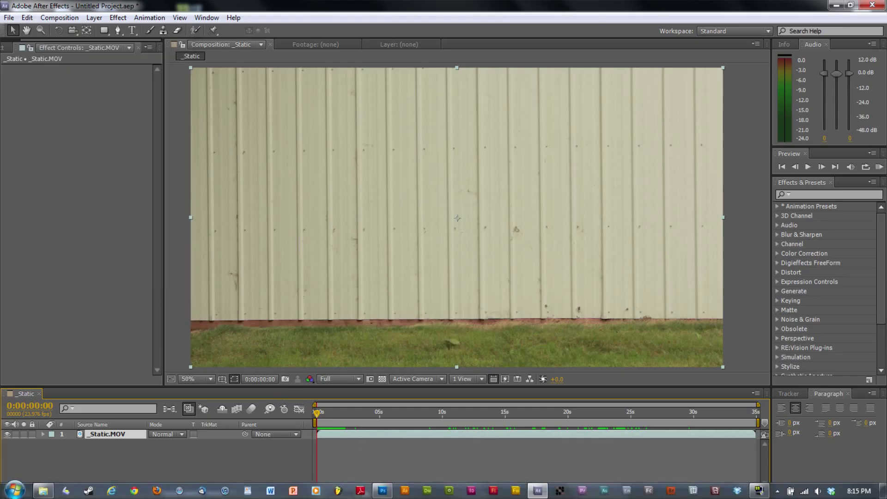
Step: Duplicate the _Static.MOV layer, split the copy at 0:00:22:18 and delete its earlier part
drag(322, 418, 401, 421)
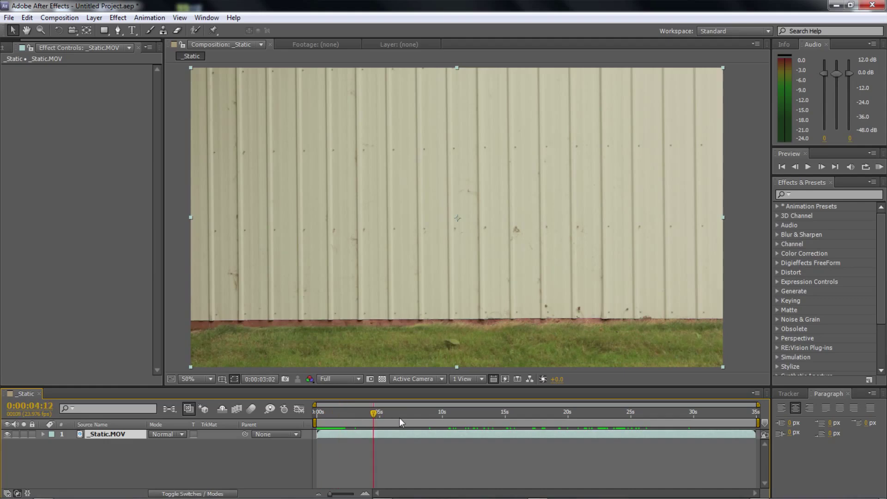
click(448, 414)
drag(451, 413, 563, 423)
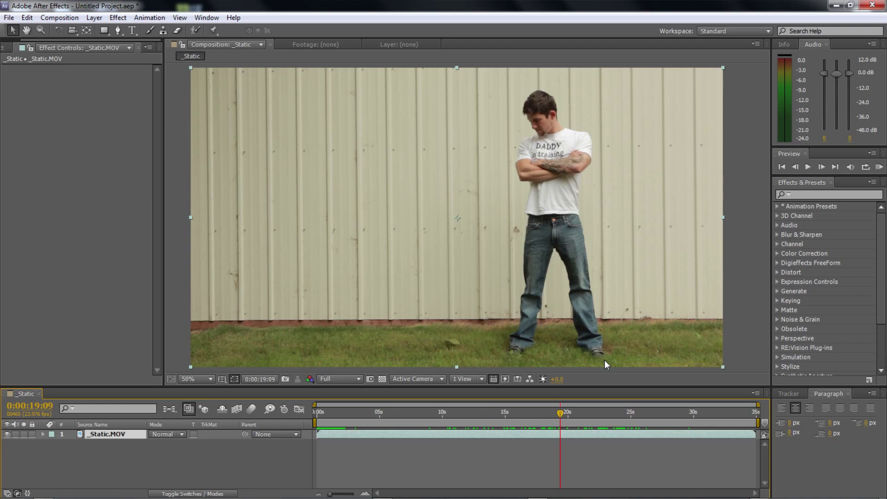
drag(560, 413, 604, 421)
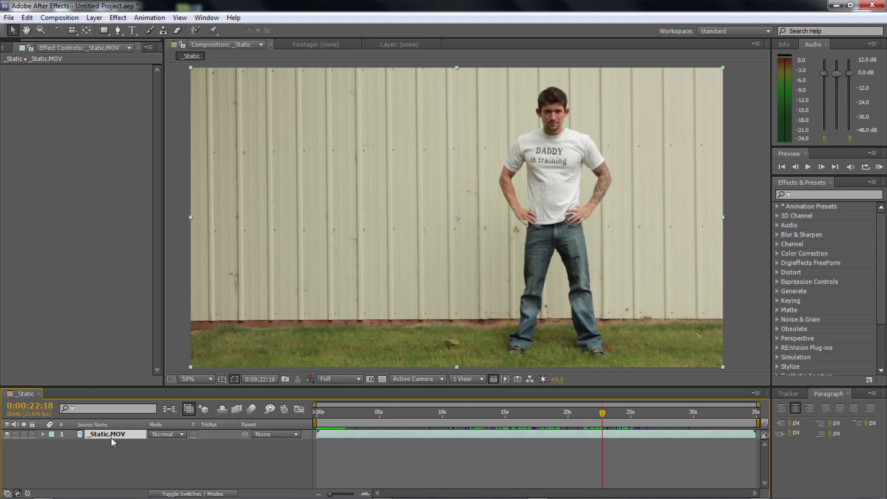
key(ctrl+d)
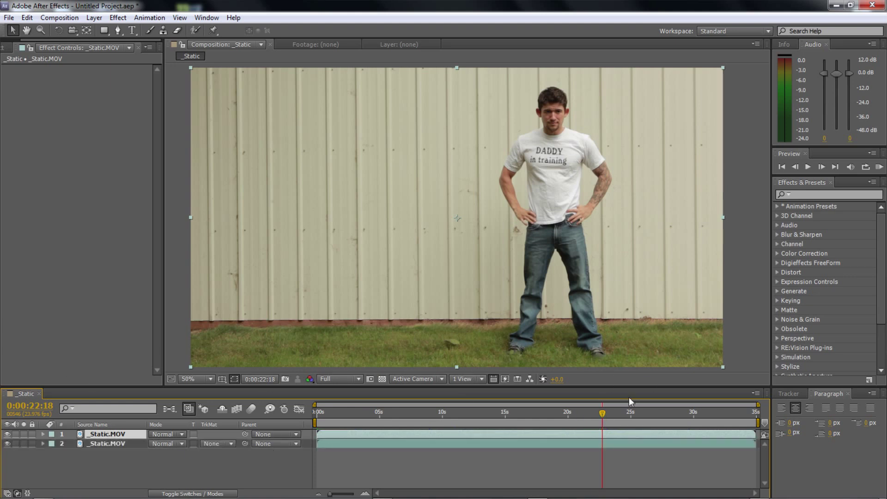
key(ctrl+shift+d)
click(517, 445)
key(Delete)
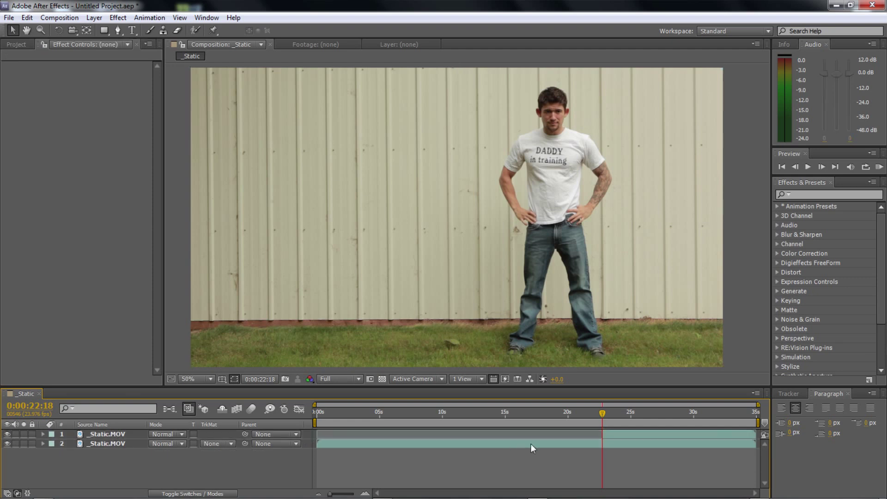
Step: Move the trimmed upper clip earlier in the timeline so that it starts at 0:00:03:10
click(616, 434)
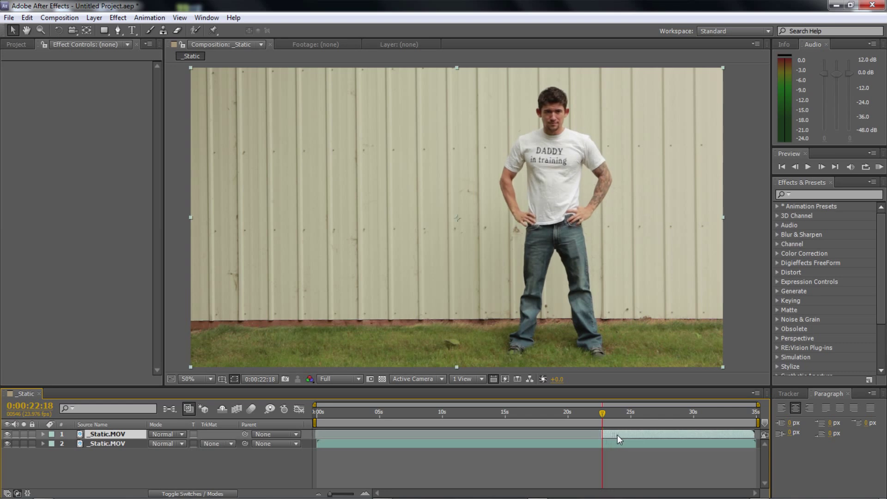
drag(617, 435, 572, 437)
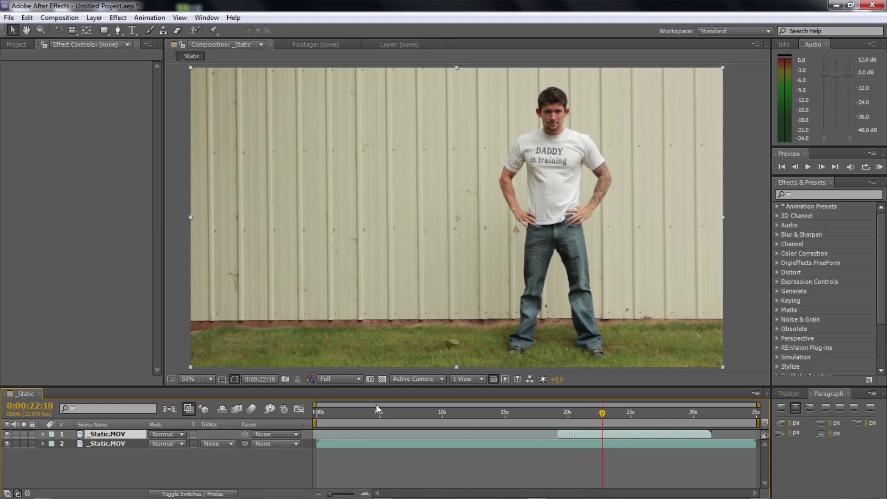
click(419, 413)
drag(418, 413, 356, 414)
drag(587, 436, 361, 418)
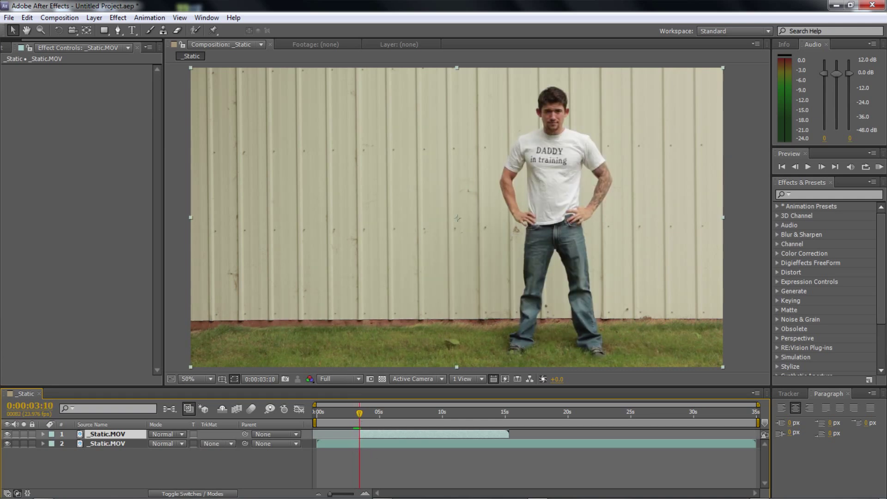
drag(359, 418, 360, 418)
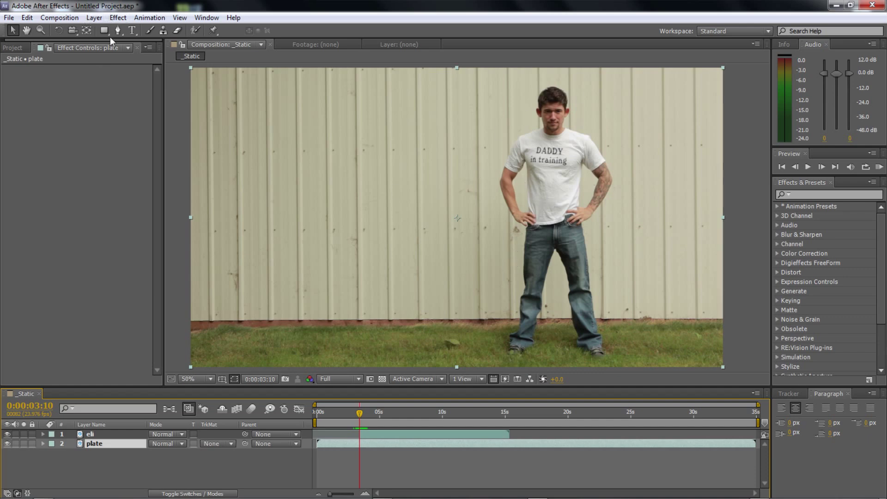
Step: Save the current composition frame at 0:00:03:10 as a file, adding it to the render queue
click(94, 17)
mouse_move(75, 22)
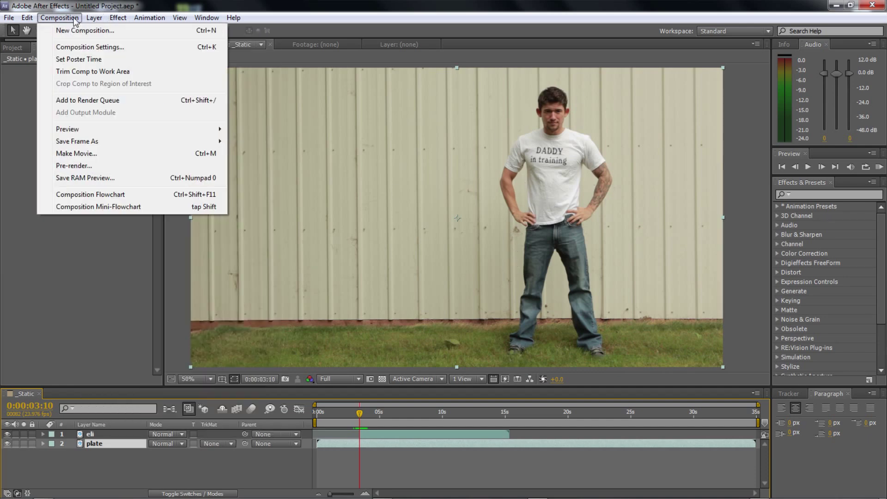
mouse_move(219, 146)
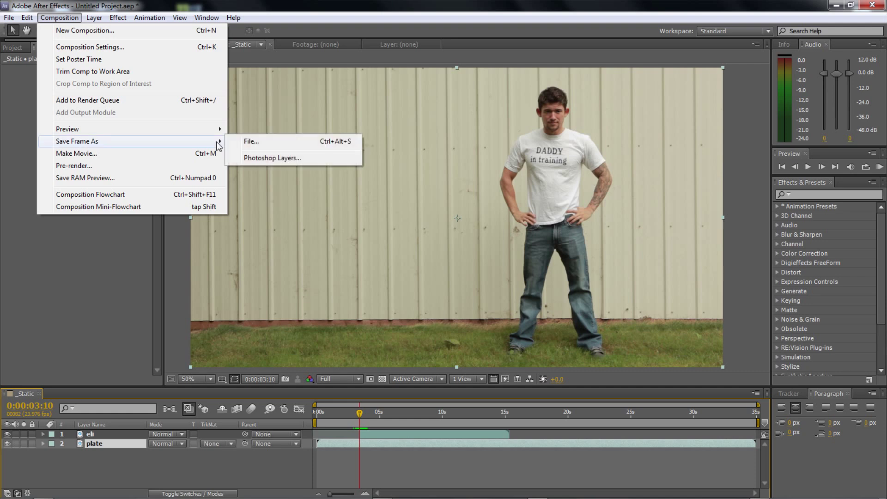
click(248, 141)
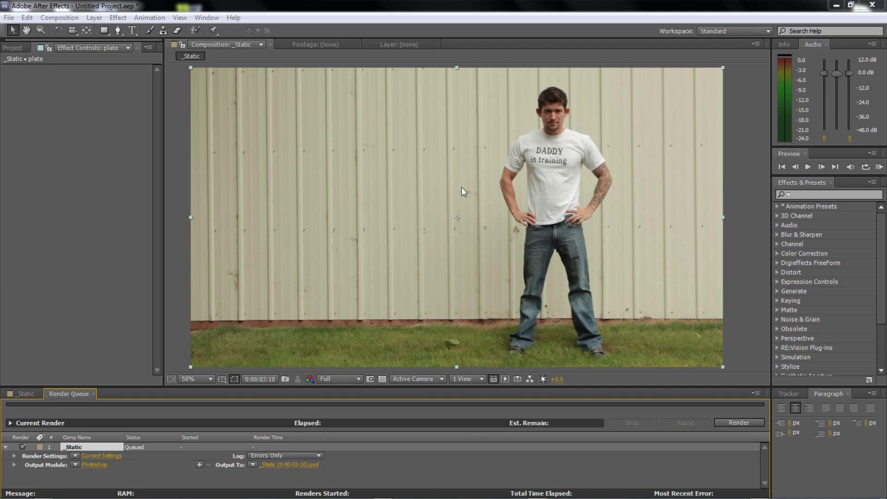
Step: Set the queued frame's output format to JPEG Sequence, render it as lines.jpg and return to the _Static composition
click(94, 465)
click(212, 117)
click(215, 232)
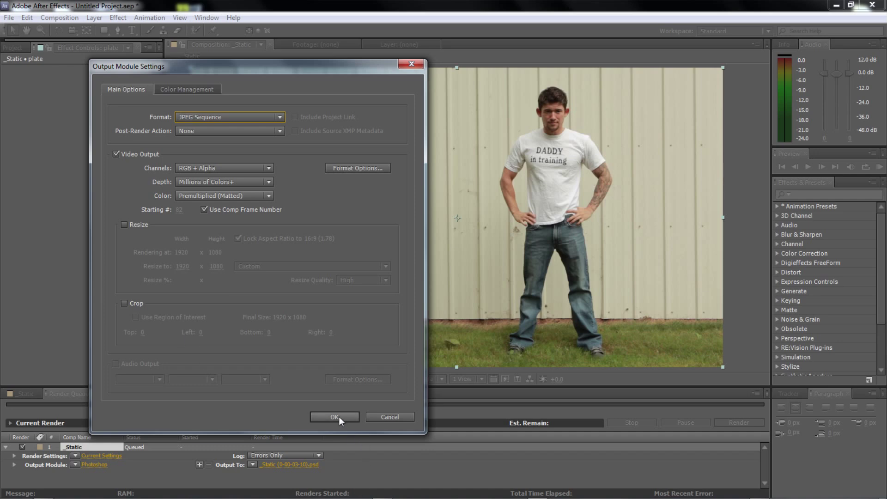
click(334, 417)
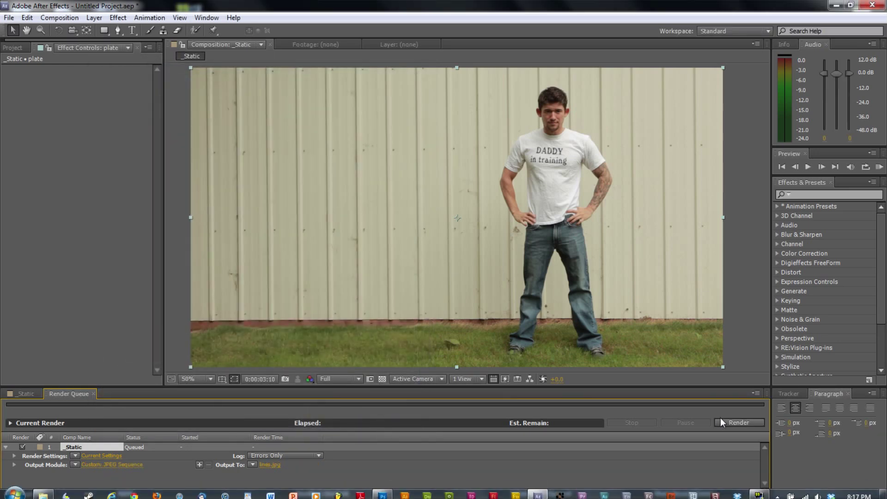
click(721, 422)
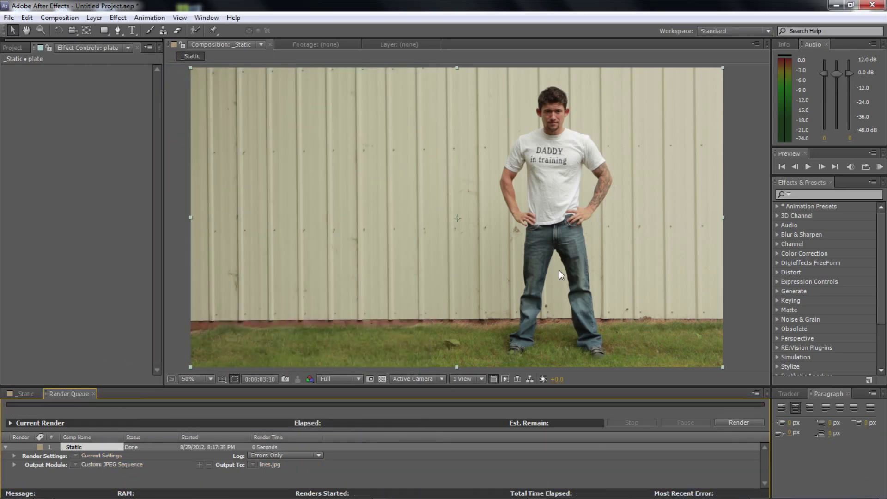
click(27, 393)
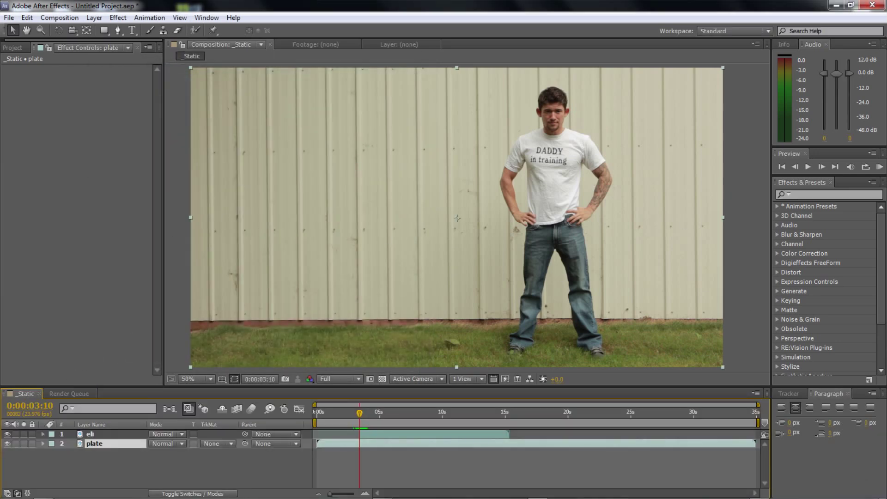
Step: Switch to Photoshop and open the lines image from the Tutorial/vfx_renders folder in the Videos library
click(383, 489)
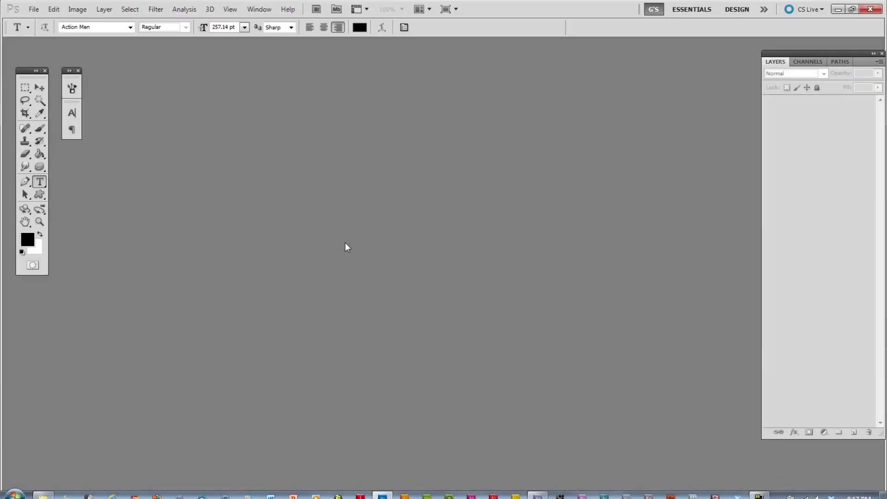
click(34, 9)
click(44, 28)
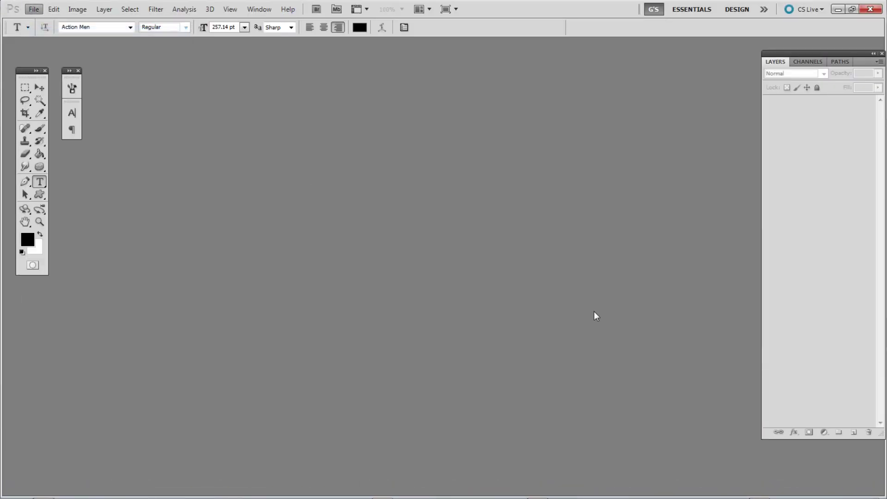
click(74, 189)
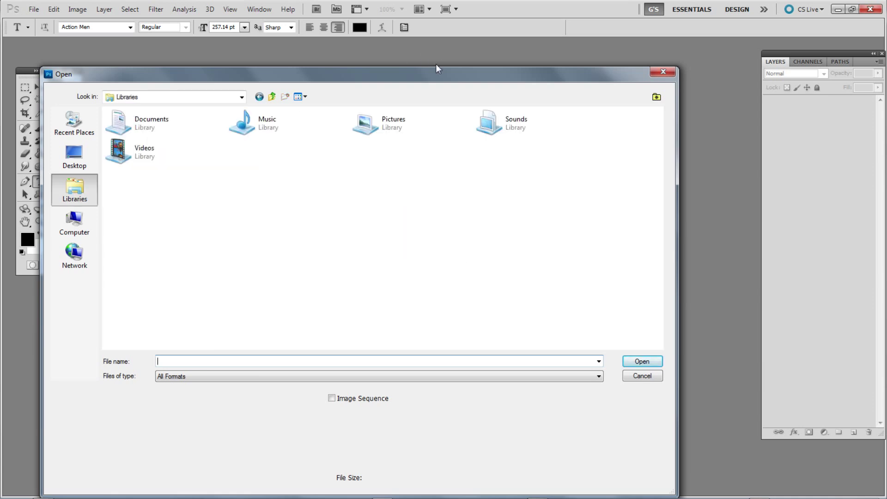
double_click(213, 154)
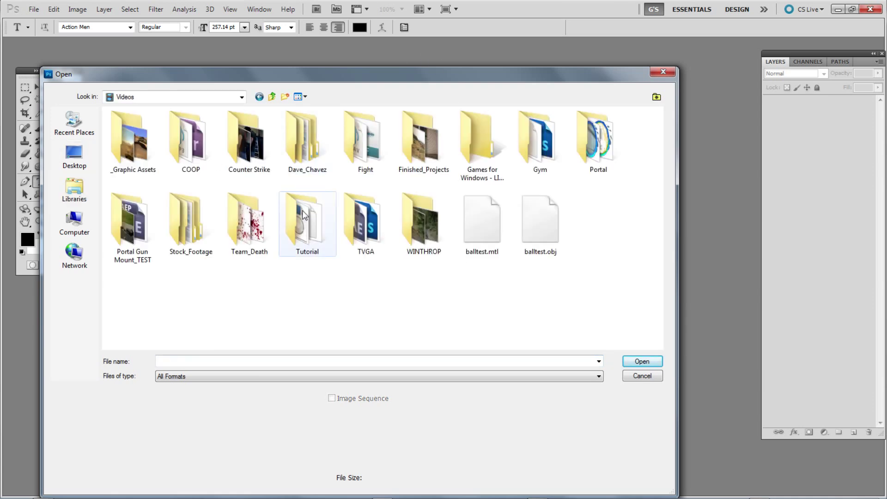
double_click(308, 233)
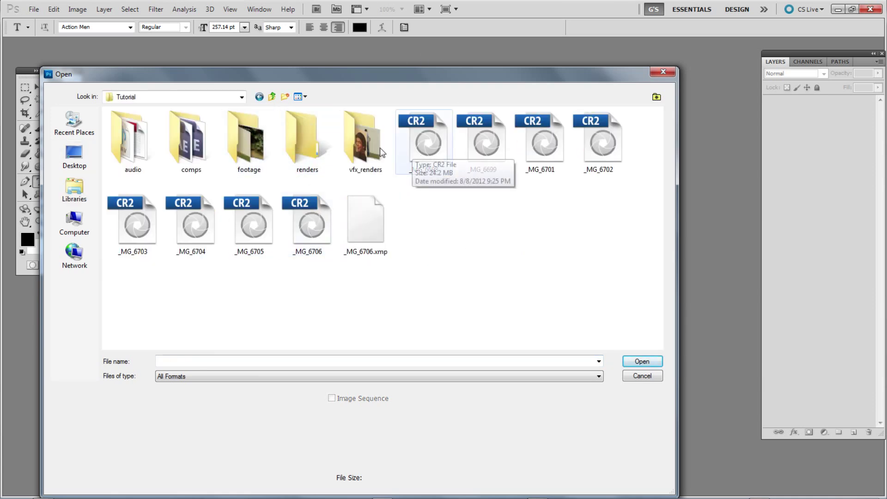
double_click(366, 139)
click(313, 156)
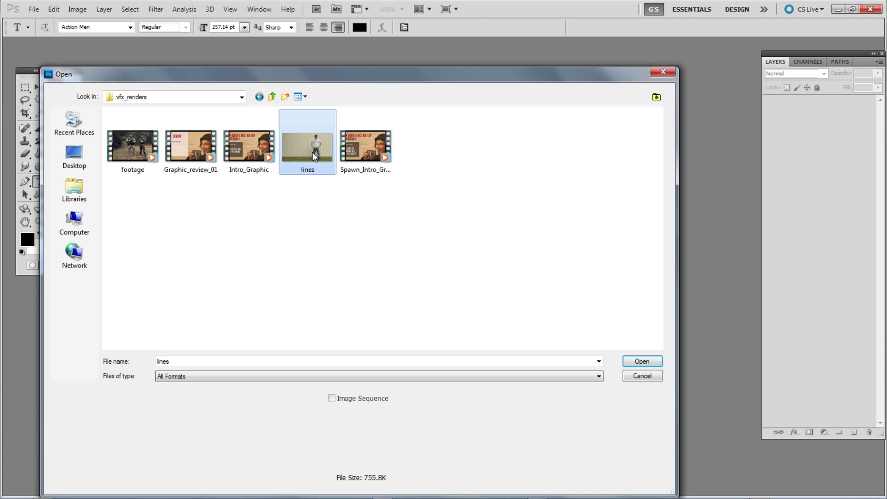
click(642, 362)
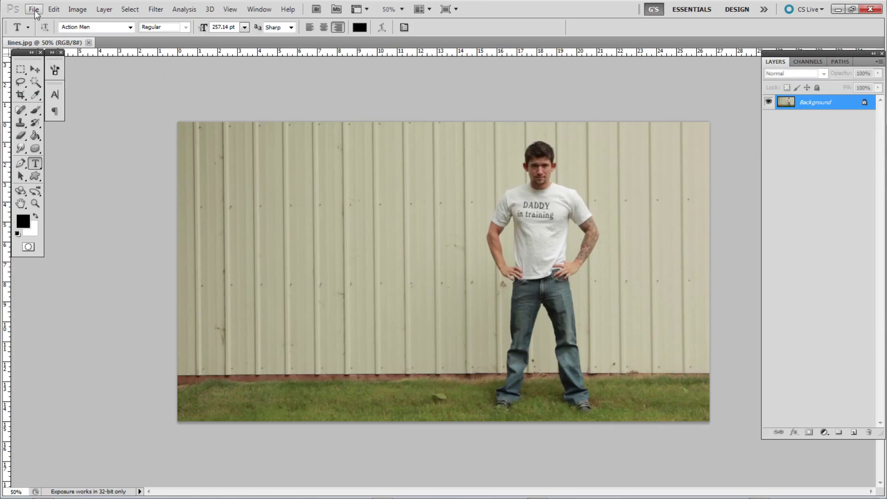
Step: Add a new layer and draw a 2 px horizontal line across the top of the man's head, extending past both sides
key(ctrl+shift+n)
key(Return)
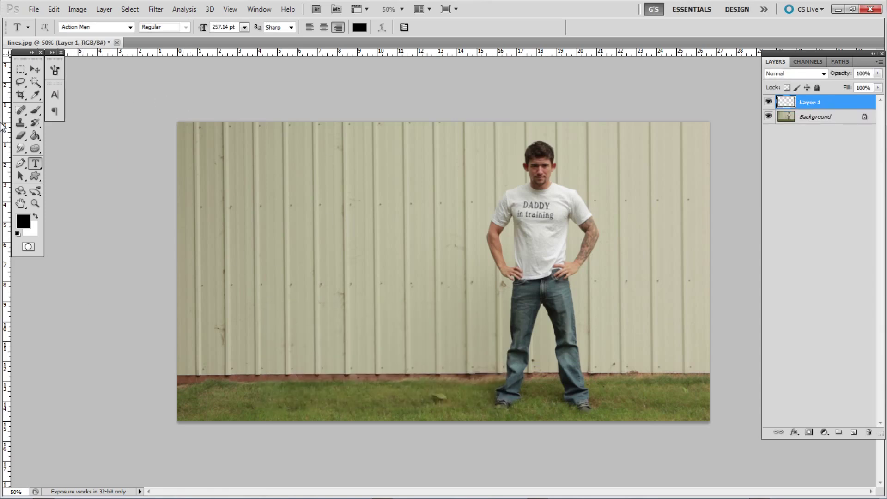
click(37, 178)
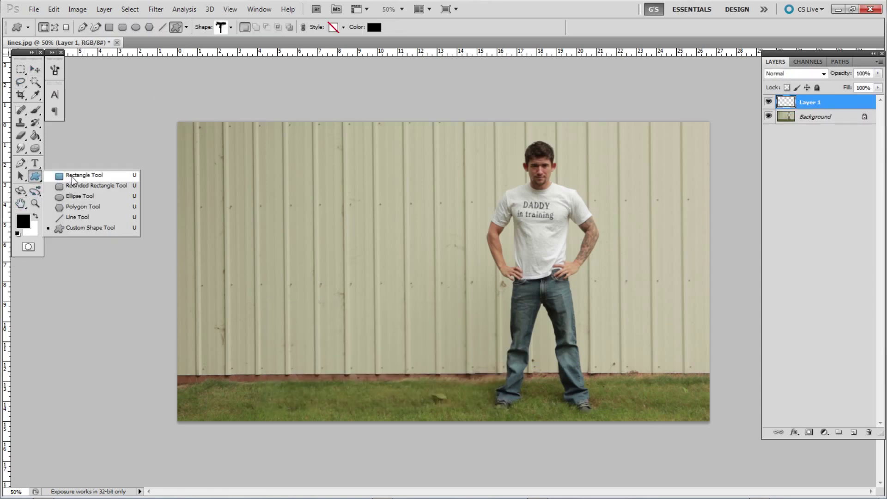
click(76, 217)
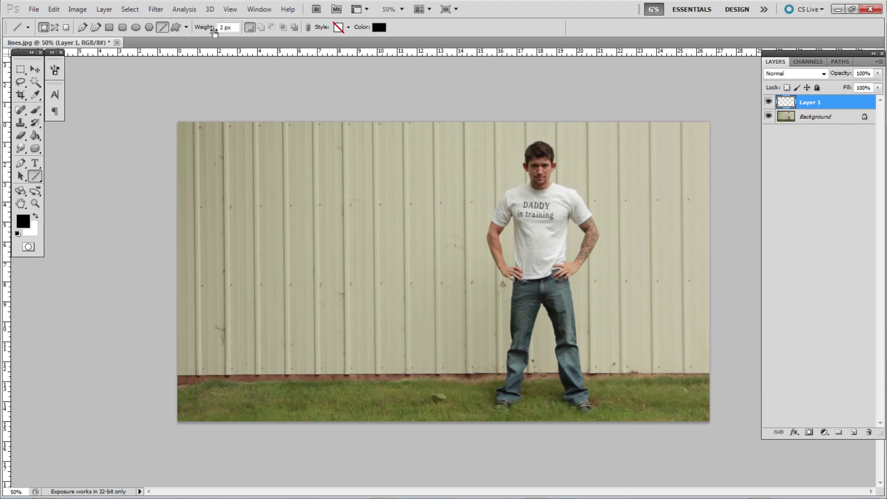
click(40, 180)
click(80, 217)
drag(394, 147, 661, 147)
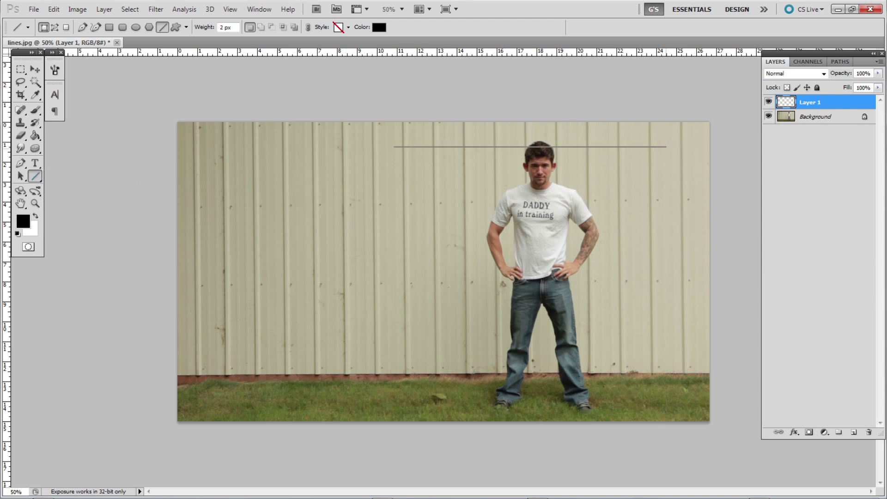
drag(666, 147, 667, 147)
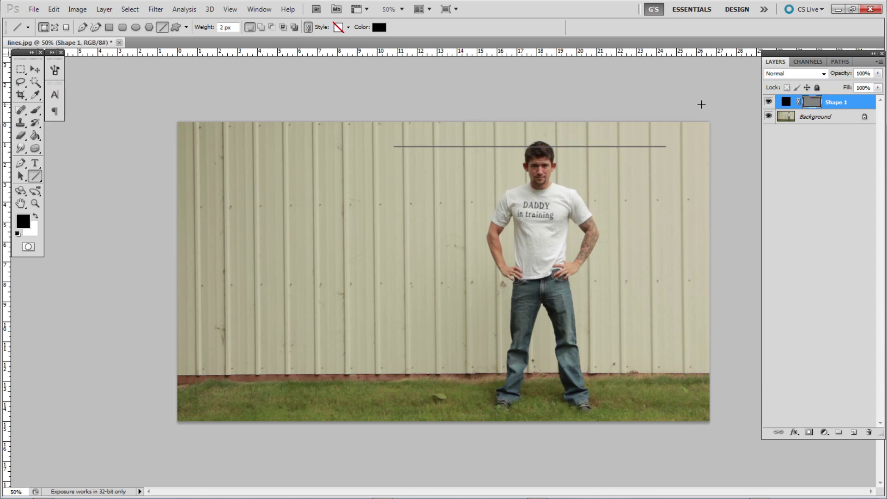
Step: Change the line shape's fill colour to white
double_click(787, 104)
click(222, 224)
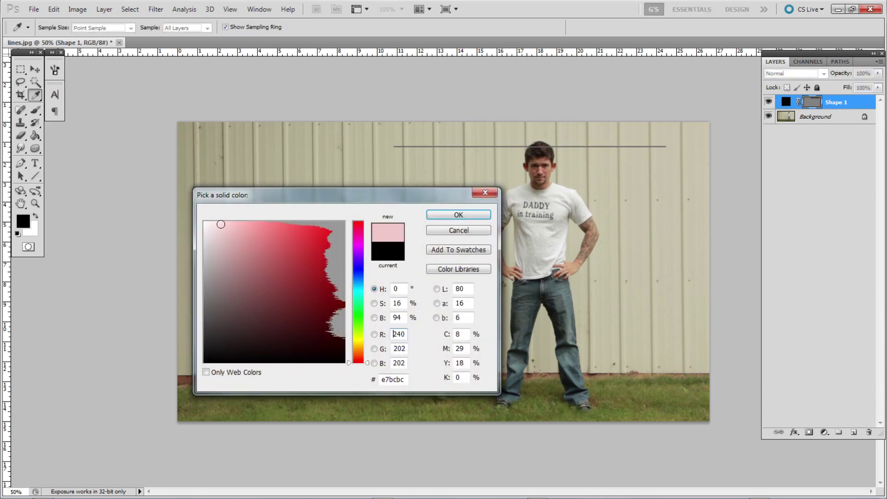
click(204, 223)
click(478, 213)
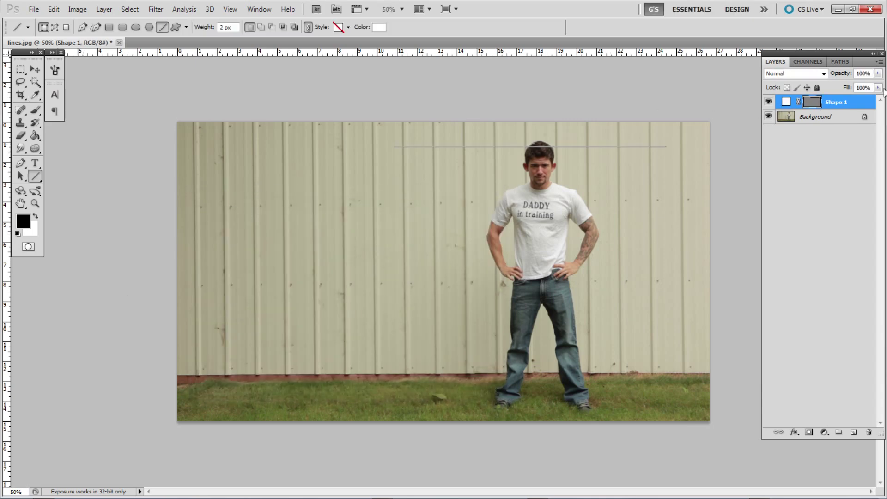
Step: Duplicate the white line's shape layer
scroll(568, 133, up, 6)
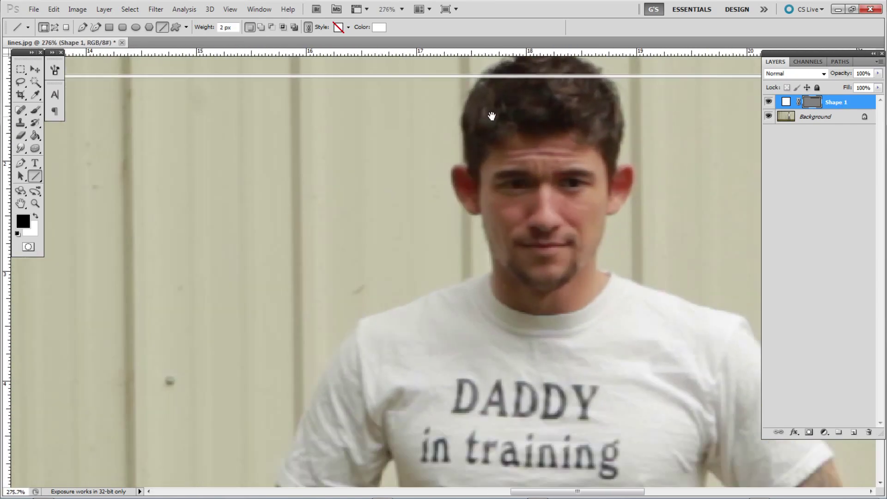
drag(491, 115, 460, 209)
scroll(461, 209, up, 2)
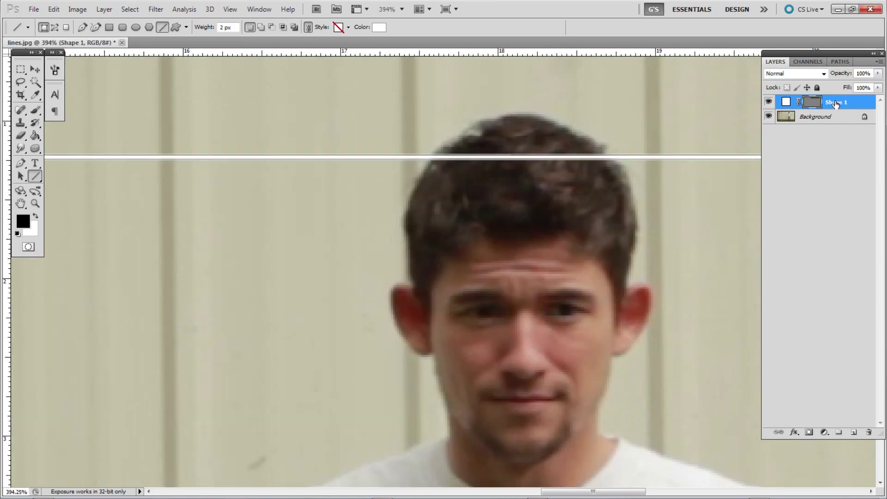
key(ctrl+j)
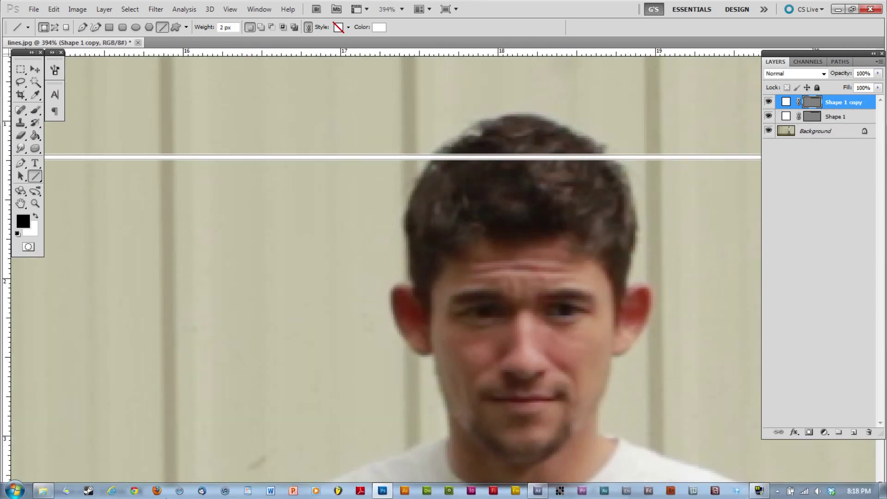
Step: Nudge the copied line a few pixels straight down so it sits parallel just below the original
key(v)
key(shift+Down)
key(Down)
key(shift+Up)
key(shift+Up)
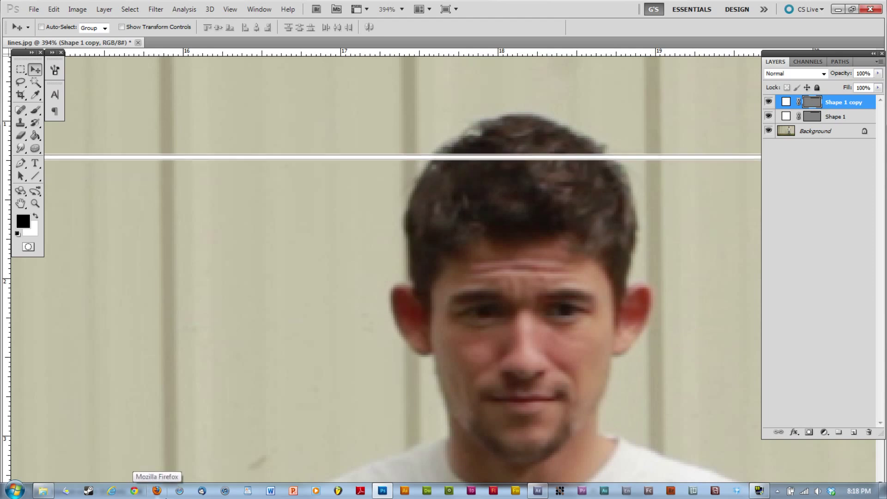
key(Down)
key(Down)
key(Down)
key(Down)
key(Down)
key(Down)
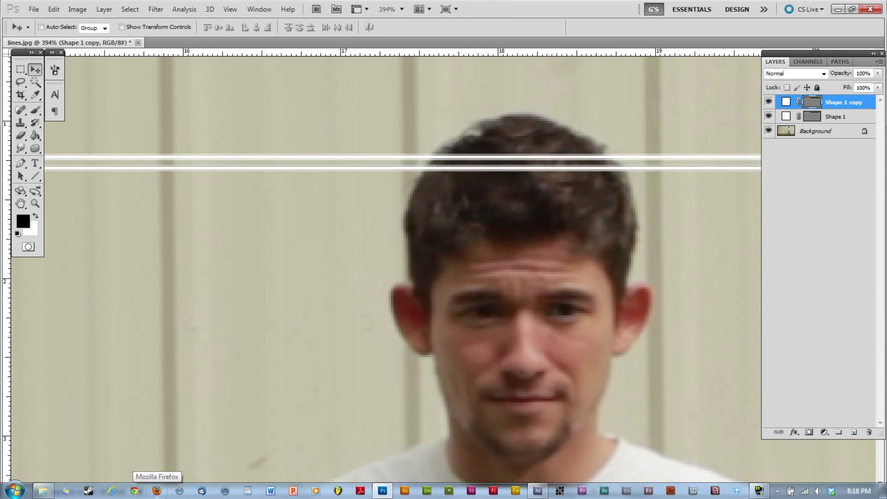
Step: Duplicate the second white line and nudge the copy straight down to make a third evenly spaced line
key(ctrl+j)
key(Down)
key(Down)
key(Down)
key(Down)
key(Down)
key(Down)
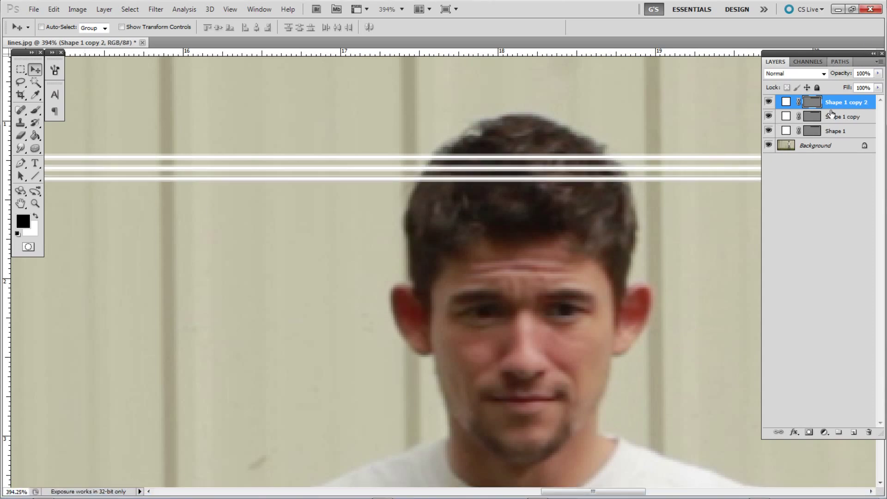
Step: Merge the three line shape layers into one layer
shift+click(838, 132)
right_click(837, 132)
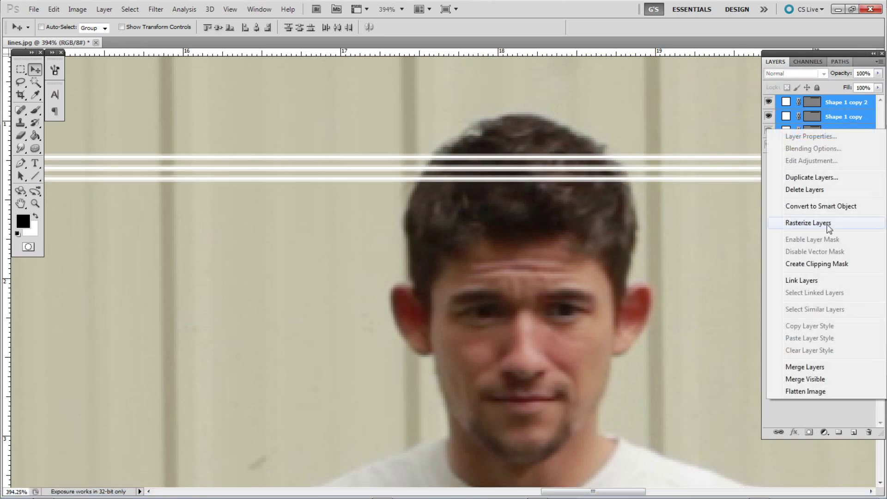
click(812, 368)
Step: Duplicate the three-line layer twice, stack the copies directly below, and nudge both up to even out the spacing
key(ctrl+j)
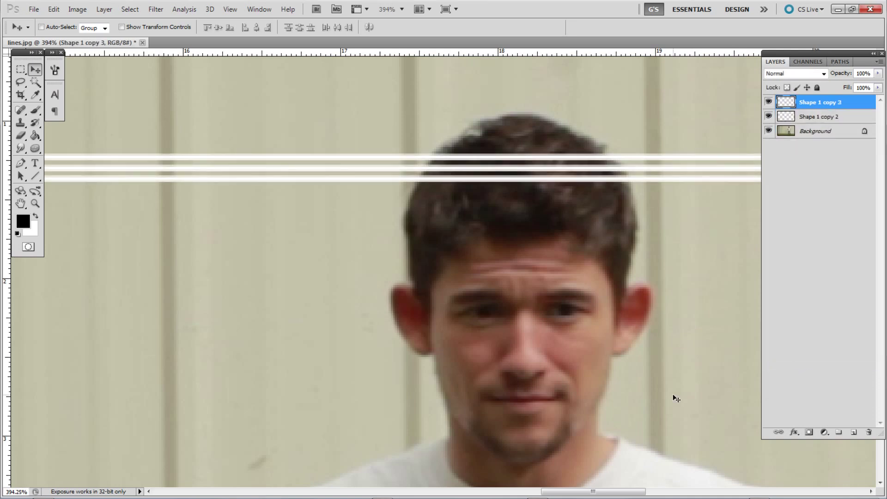
drag(514, 179, 523, 248)
key(ctrl+j)
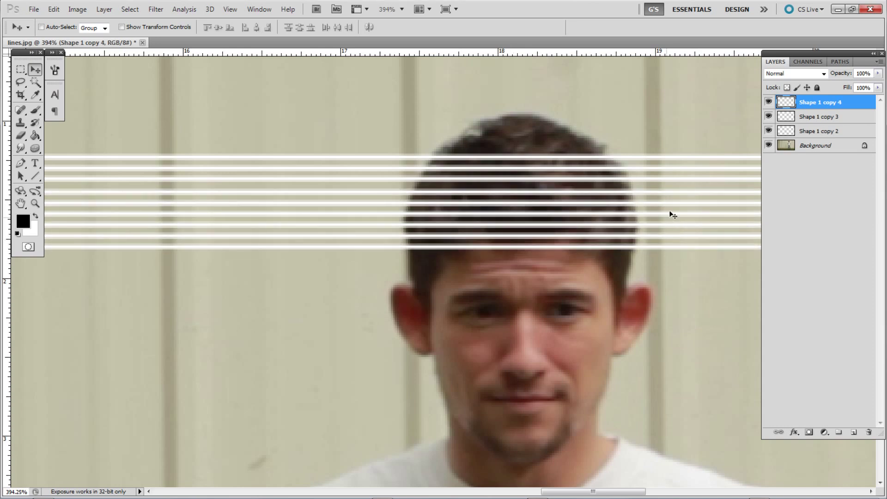
shift+click(809, 118)
key(Up)
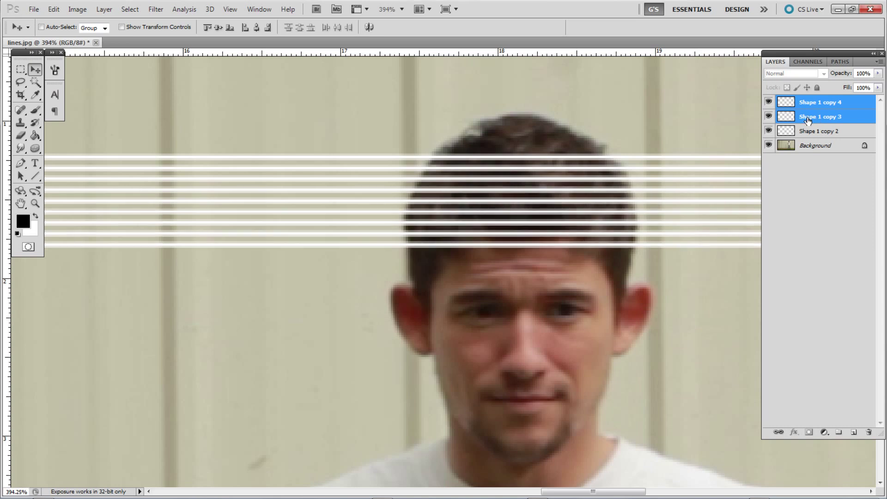
Step: Merge the line layers into one nine-line layer and place a duplicate of it directly below
right_click(813, 130)
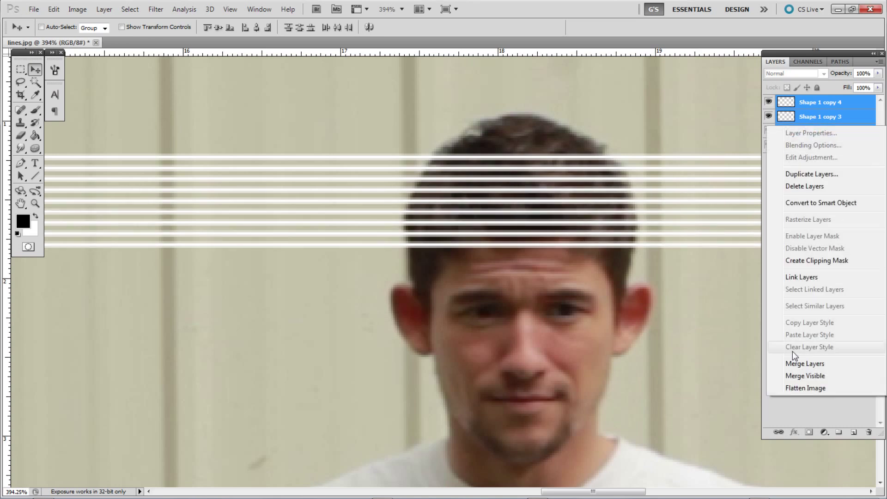
click(789, 363)
key(ctrl+j)
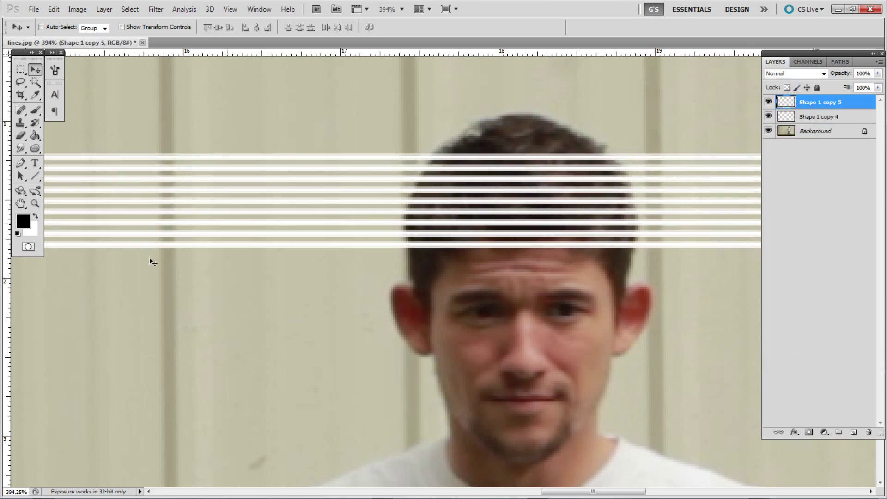
drag(504, 180, 491, 282)
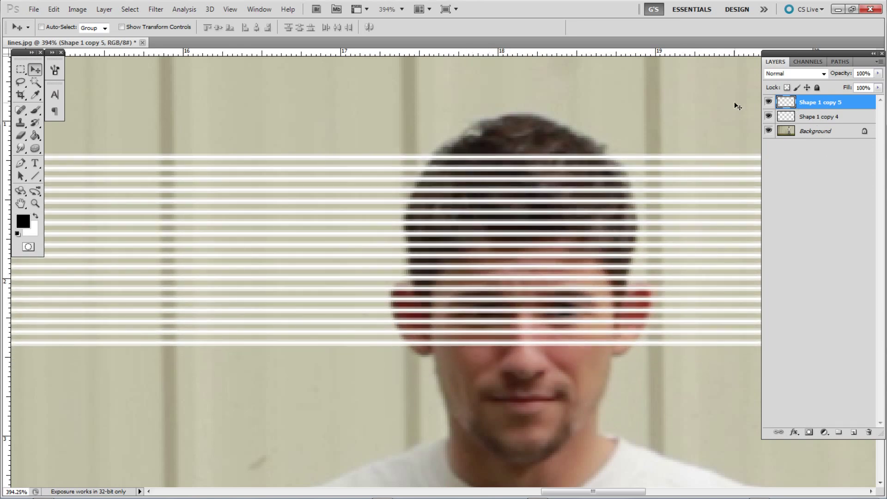
Step: Move both line layers up together so the lines start just above the man's head
shift+click(796, 116)
drag(589, 327, 590, 262)
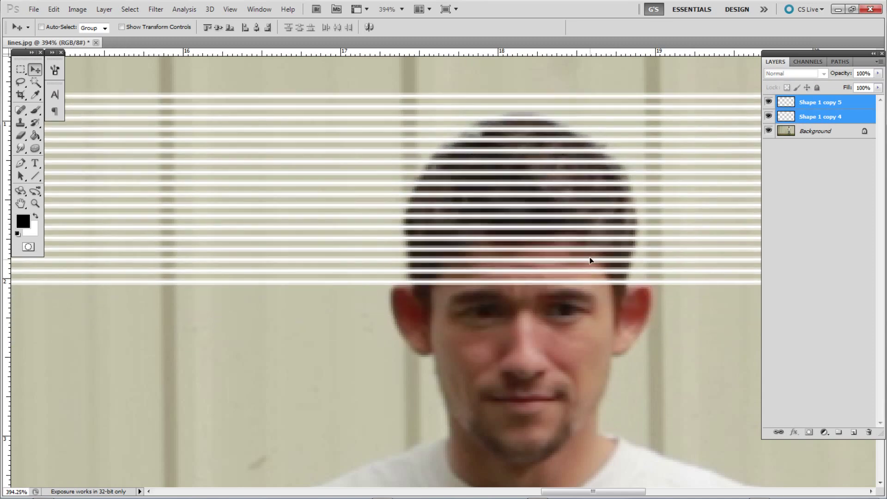
scroll(553, 218, down, 3)
scroll(552, 218, down, 2)
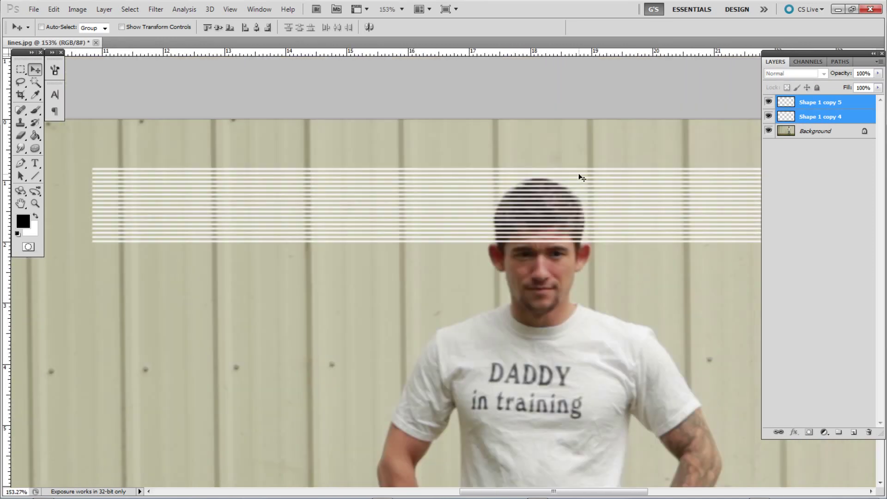
Step: Duplicate both line layers and move the copies down to continue the lines over the face and neck
right_click(826, 121)
click(817, 165)
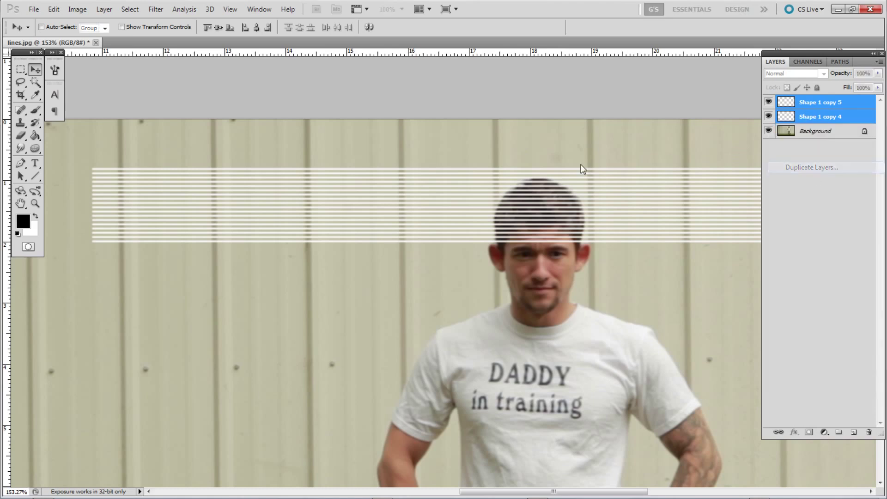
click(530, 154)
drag(516, 172, 515, 255)
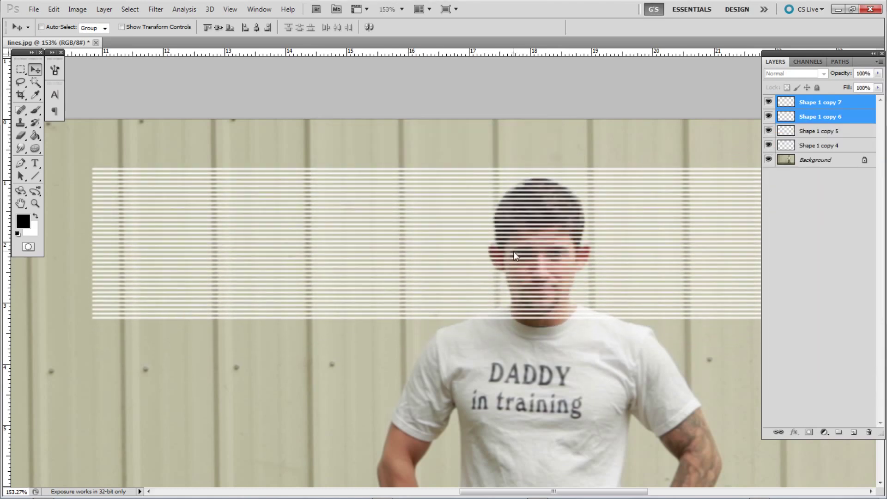
Step: Duplicate the two newest line layers, place the copies directly below, and merge all the line layers into one
right_click(816, 114)
click(809, 158)
click(534, 148)
drag(551, 262, 553, 339)
shift+click(819, 178)
right_click(832, 111)
click(832, 349)
Step: Extend the lines down the body with a copy of the merged layer, nudge it to match the spacing, and merge the layers
drag(540, 310, 539, 486)
scroll(538, 418, down, 1)
drag(538, 418, 510, 235)
key(Up)
key(Up)
key(Up)
key(Up)
key(Up)
key(Up)
shift+click(847, 116)
right_click(846, 115)
click(814, 352)
Step: Position the remaining line copy to continue the even pattern downward and merge it into a single line layer
drag(510, 251, 509, 288)
scroll(509, 234, down, 7)
scroll(509, 234, up, 1)
shift+click(836, 118)
right_click(836, 118)
click(812, 352)
Step: Hide the line layer and trace a Pen tool path along the man's hair and around his right ear
scroll(621, 217, up, 12)
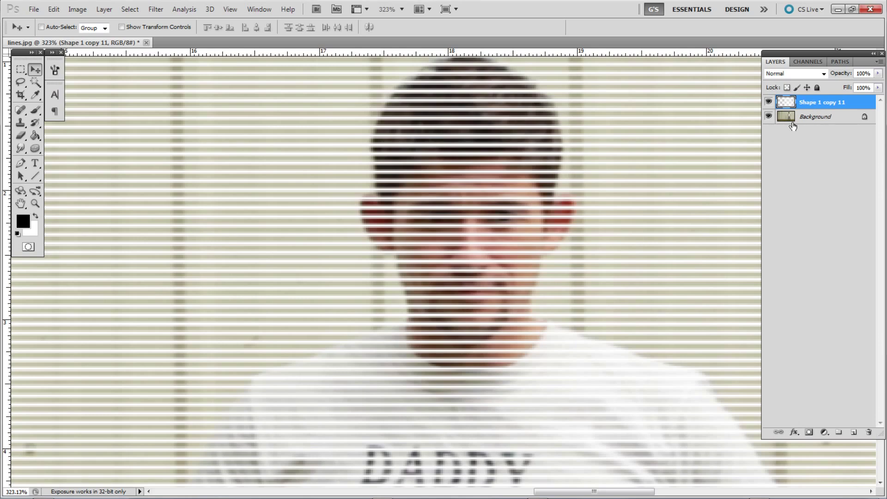
click(20, 163)
scroll(489, 107, up, 2)
scroll(489, 107, up, 3)
scroll(493, 211, up, 1)
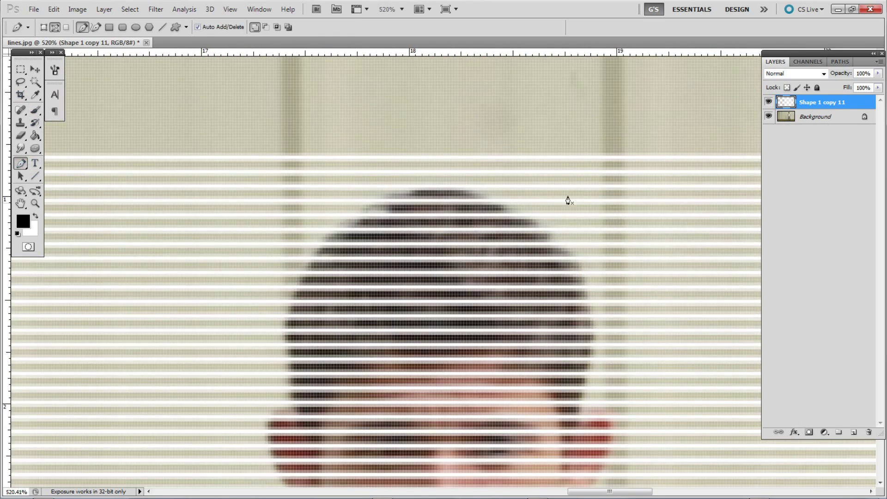
click(770, 102)
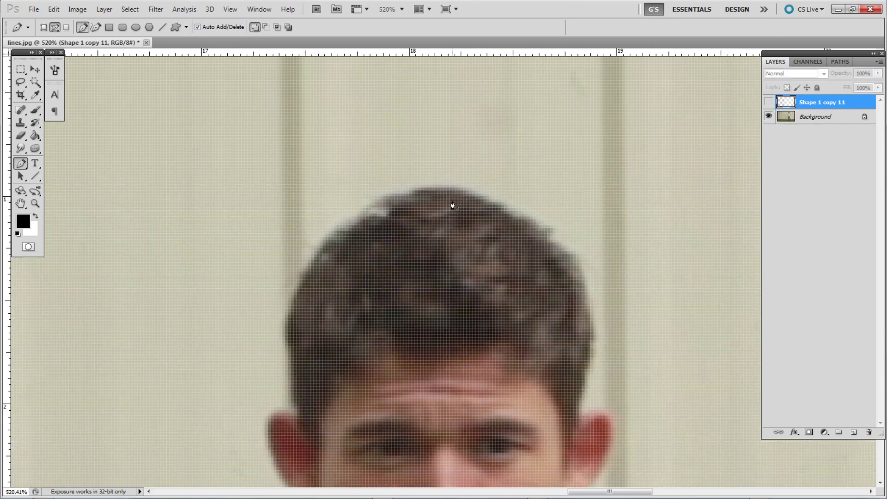
drag(341, 232, 319, 266)
drag(286, 337, 288, 364)
drag(393, 396, 420, 189)
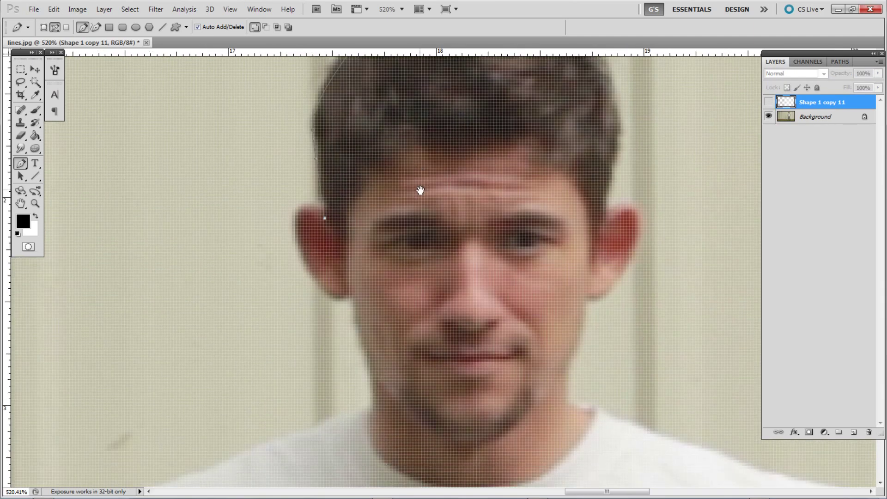
drag(296, 244, 312, 301)
click(346, 299)
Step: Continue the path down the side of his neck and along his right shoulder
drag(450, 358, 461, 254)
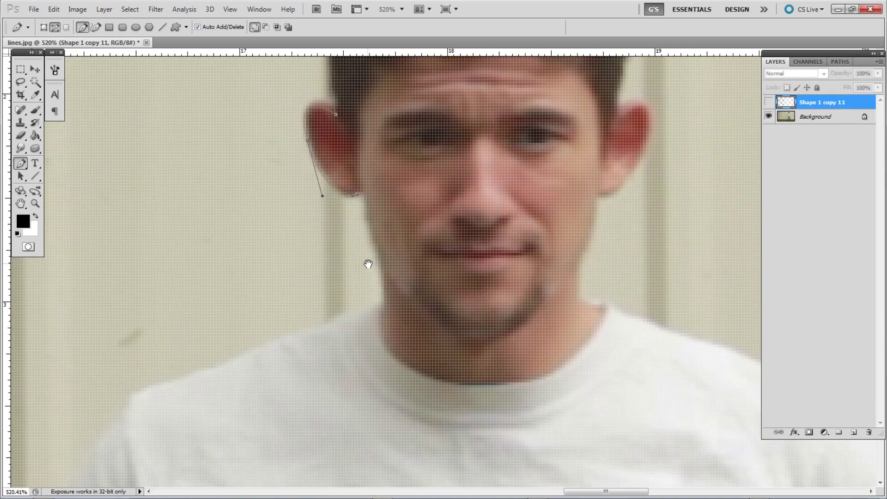
click(378, 305)
drag(372, 267, 377, 267)
click(368, 228)
drag(367, 227, 365, 228)
drag(242, 392, 338, 242)
drag(220, 252, 213, 266)
Step: Continue the path along his right sleeve and down the outer edge of the arm
scroll(234, 274, down, 6)
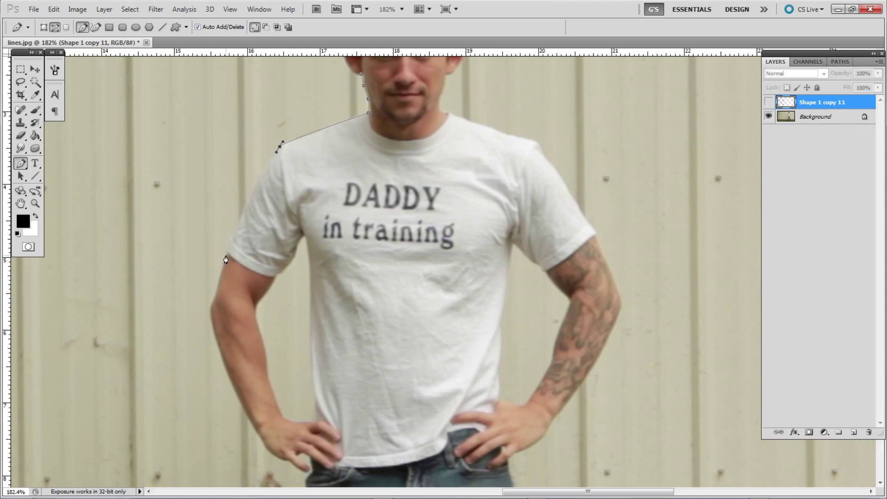
drag(226, 255, 223, 268)
drag(290, 371, 297, 287)
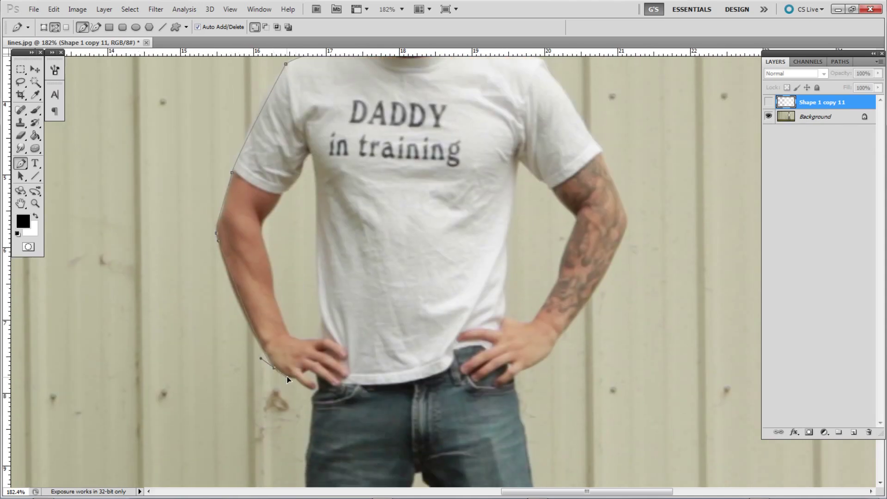
click(237, 299)
Step: Outline his right hand down to the fingertip, redoing the misplaced anchor point beneath the hand
scroll(297, 393, up, 5)
click(292, 366)
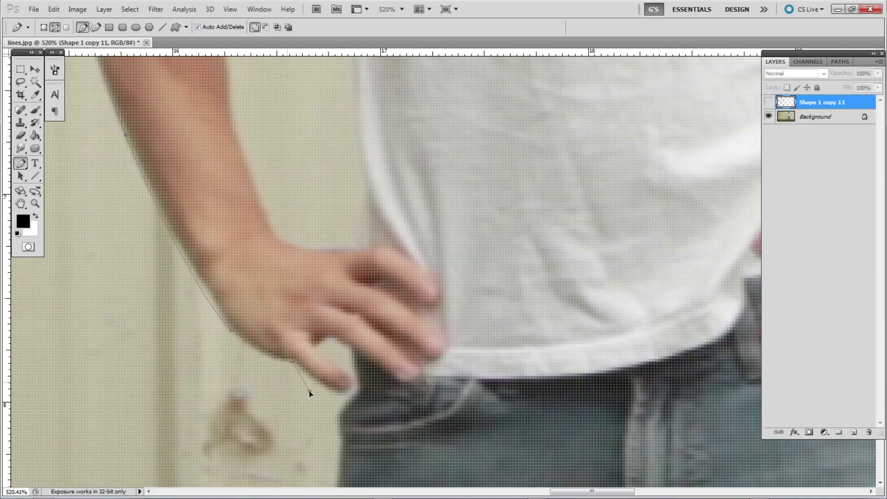
key(ctrl+z)
click(291, 361)
click(266, 354)
drag(347, 393, 349, 391)
Step: Continue the path down the outer edge of his right jean leg
scroll(388, 407, down, 3)
drag(393, 335, 375, 161)
scroll(385, 227, down, 4)
click(367, 390)
click(366, 357)
drag(367, 356, 362, 356)
click(364, 278)
click(366, 263)
drag(354, 439, 373, 238)
click(362, 305)
click(364, 272)
click(363, 250)
Step: Extend the path along the lower part of his right leg with curved anchor points
scroll(376, 391, up, 4)
click(275, 299)
click(315, 233)
drag(315, 232, 333, 259)
drag(278, 362, 287, 373)
drag(258, 417, 264, 433)
drag(371, 398, 399, 369)
drag(437, 343, 432, 319)
drag(578, 153, 430, 370)
drag(552, 163, 414, 416)
drag(278, 204, 311, 58)
Step: Continue the path around the bottom of his right leg with closely spaced anchor points
click(226, 372)
drag(202, 451, 257, 254)
click(266, 258)
click(254, 308)
mouse_move(243, 375)
mouse_down()
mouse_move(257, 311)
mouse_move(268, 327)
mouse_move(234, 392)
mouse_up()
click(251, 313)
mouse_move(231, 439)
mouse_down()
mouse_move(284, 255)
mouse_move(284, 264)
mouse_up()
click(271, 268)
drag(612, 190, 333, 275)
Step: Trace the inner edges of the jeans up to the crotch and down the inside of his left leg
scroll(333, 276, down, 4)
click(302, 416)
drag(296, 394, 295, 373)
drag(280, 314, 275, 314)
drag(257, 218, 279, 352)
drag(280, 381, 287, 380)
drag(266, 323, 274, 334)
drag(267, 309, 280, 308)
drag(251, 221, 262, 210)
drag(233, 156, 221, 124)
drag(324, 392, 319, 208)
click(412, 369)
scroll(413, 309, up, 5)
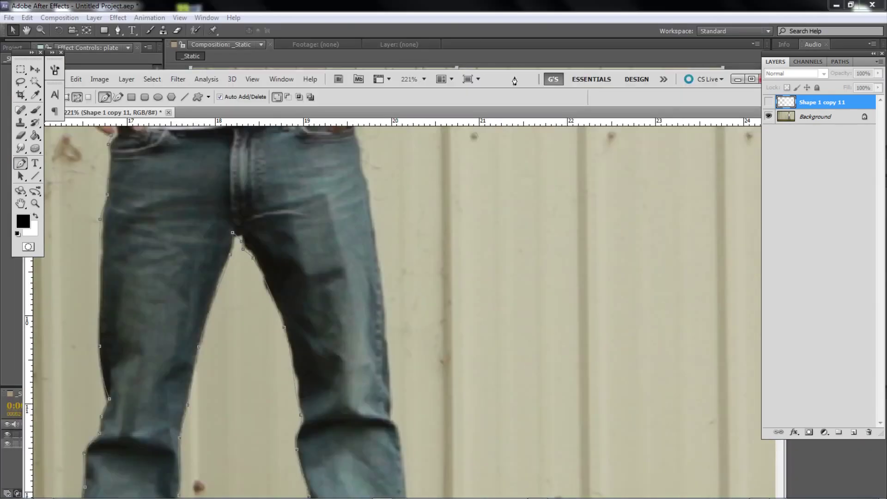
Step: Outline his tattooed left arm and shoulder and close the path around the head
drag(352, 183, 372, 319)
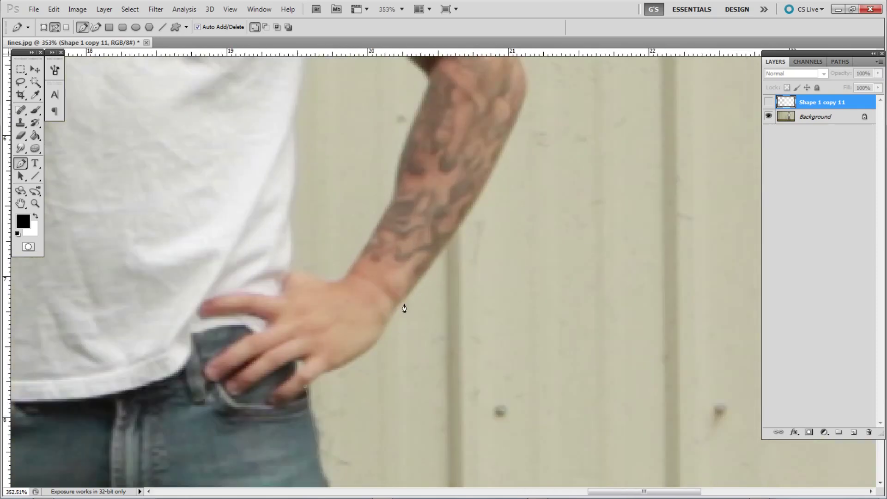
click(525, 76)
drag(511, 145, 605, 342)
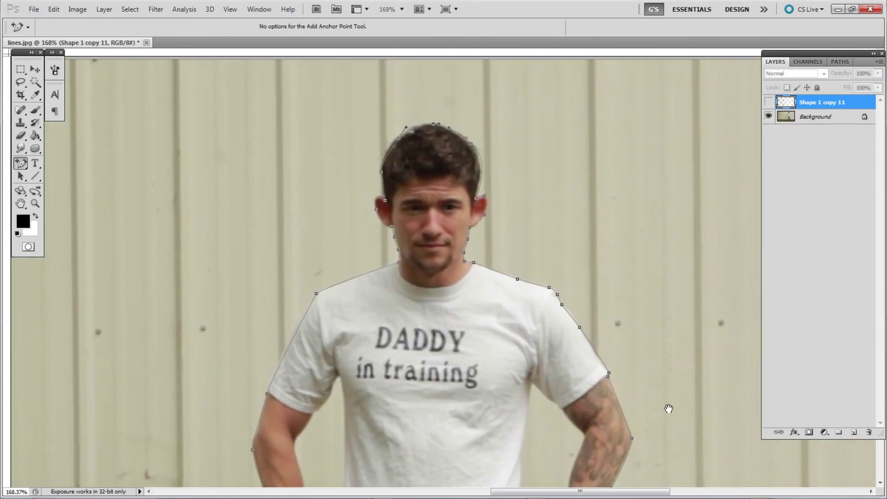
Step: Add anchor points along his right sleeve and pull the path outward to follow the fabric edge
drag(590, 327, 590, 390)
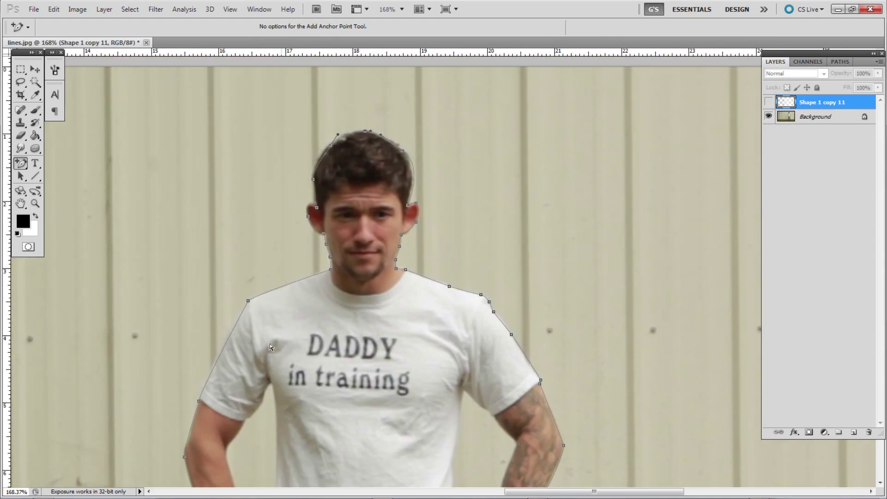
drag(226, 345, 222, 344)
scroll(563, 203, down, 2)
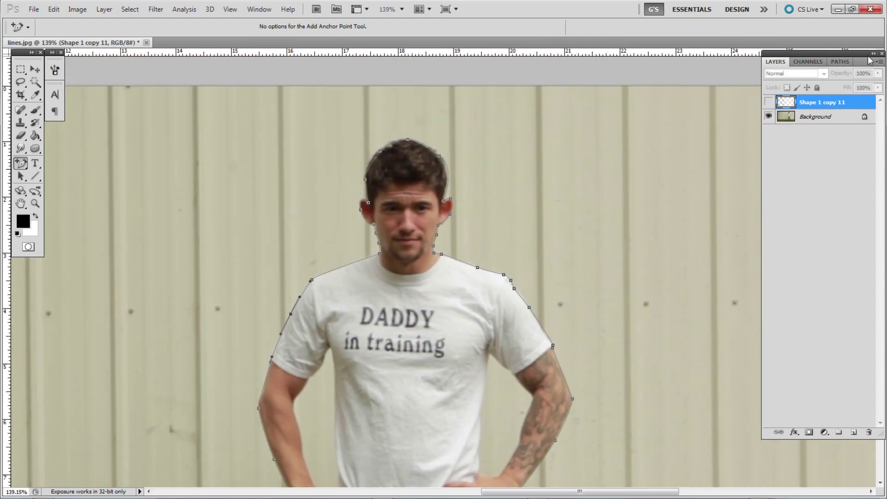
Step: Show the line layer, convert the path to an inverted selection, delete the lines outside the man, and deselect
click(768, 102)
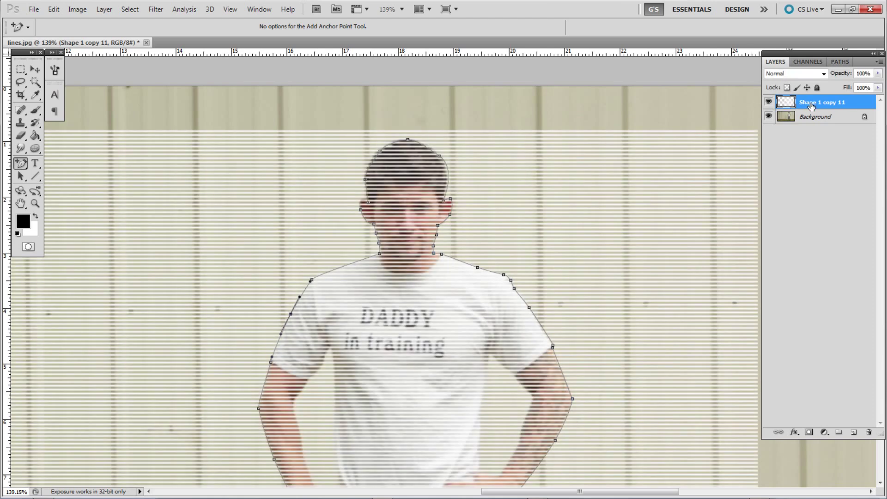
right_click(438, 372)
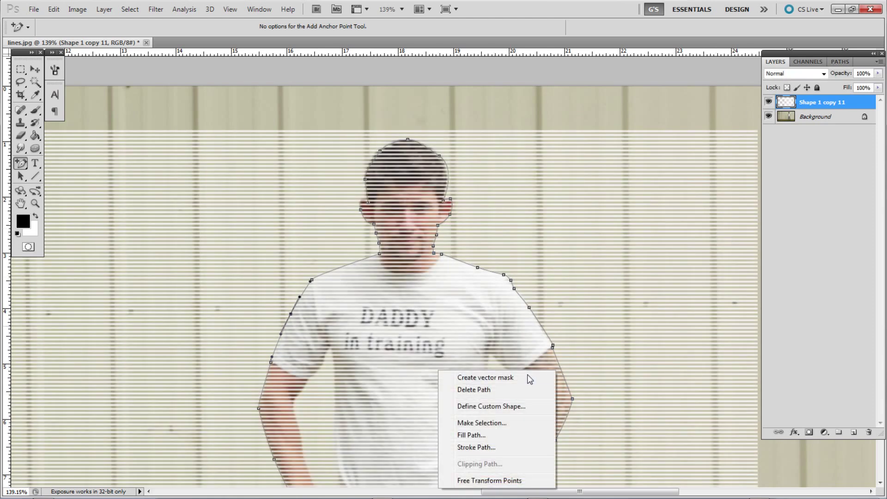
click(492, 424)
click(499, 143)
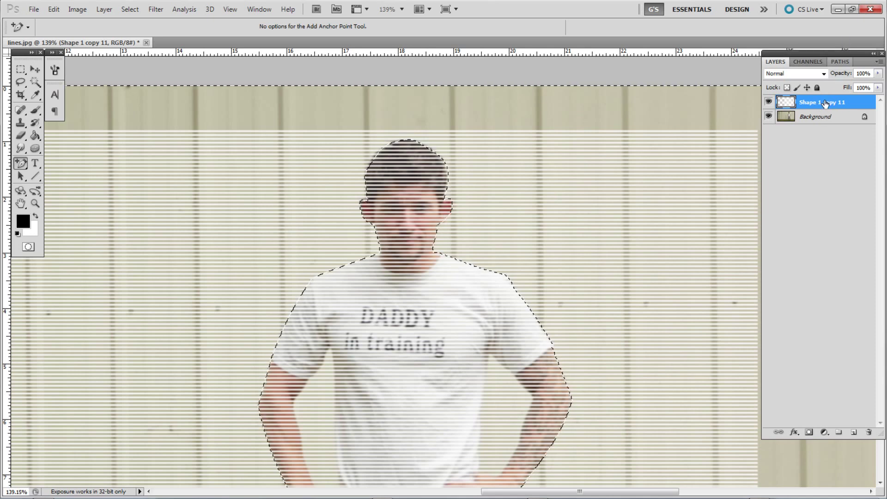
key(Delete)
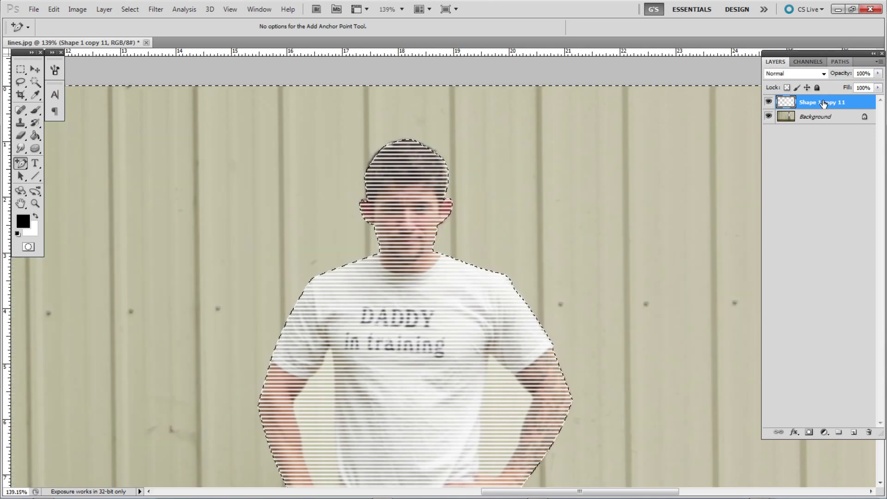
key(ctrl+d)
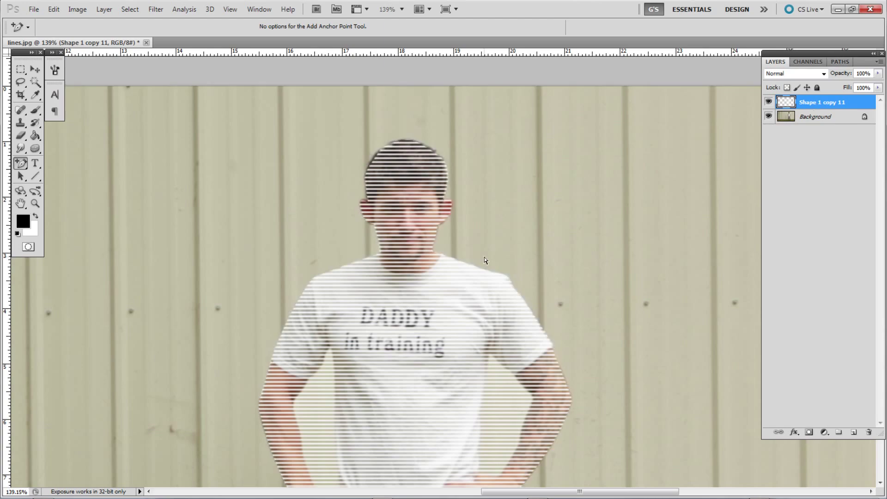
Step: Examine the trimmed line layer on its own with the background hidden, and restore the background
click(769, 116)
scroll(483, 184, down, 5)
scroll(570, 212, up, 2)
scroll(603, 267, up, 4)
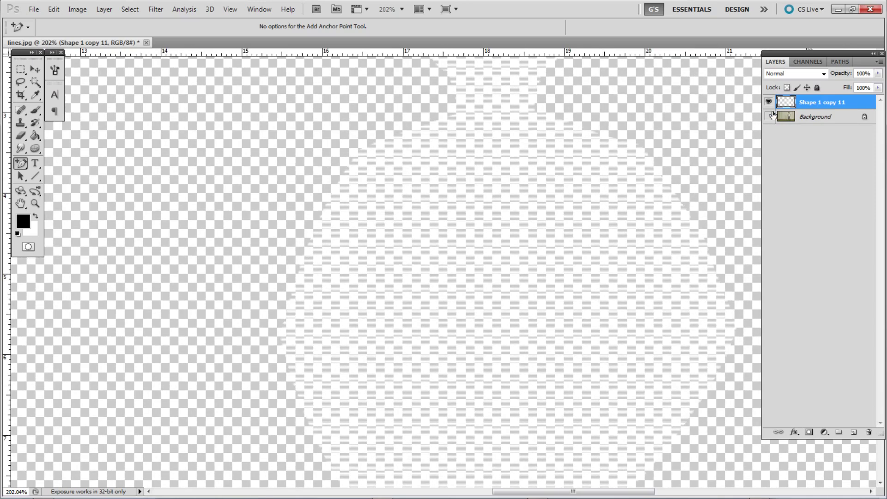
click(769, 116)
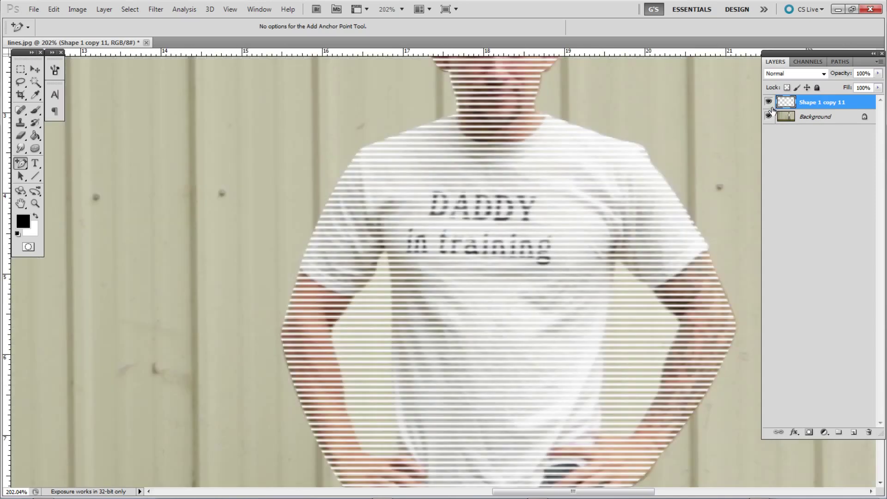
Step: With only the photo visible, outline the background gap between his right arm and torso using the Pen tool
right_click(16, 167)
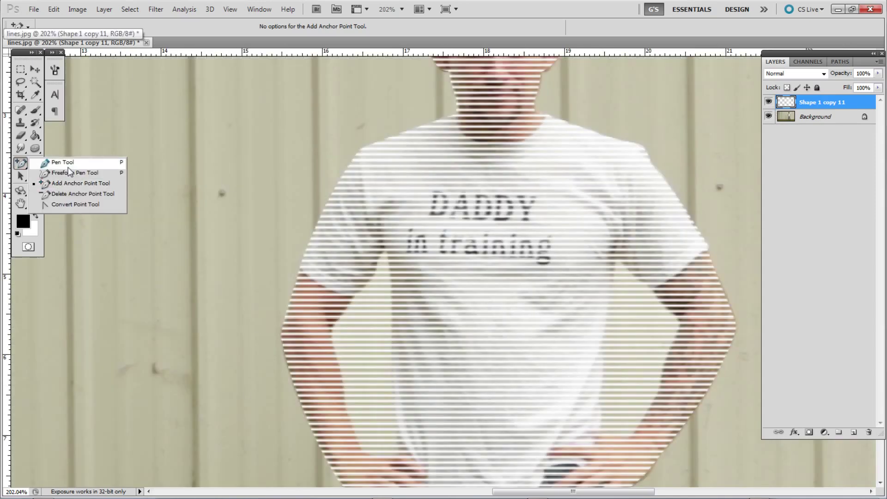
click(62, 162)
scroll(521, 281, up, 3)
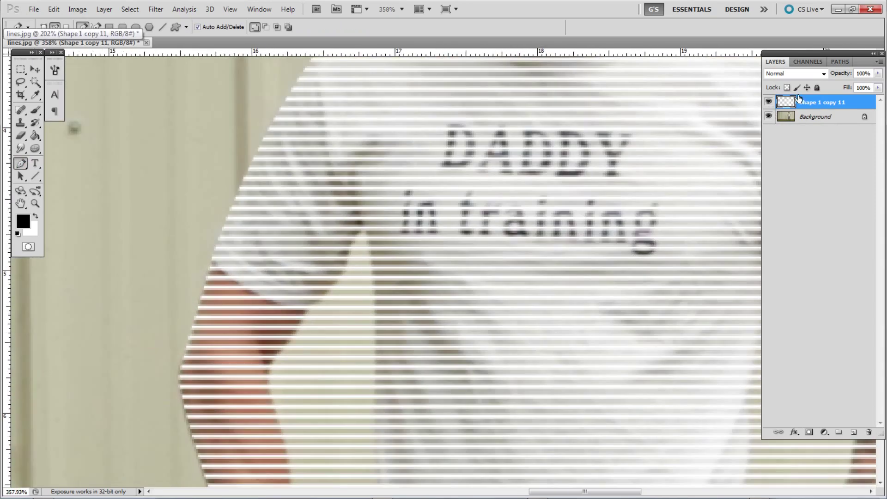
click(769, 116)
alt+click(768, 116)
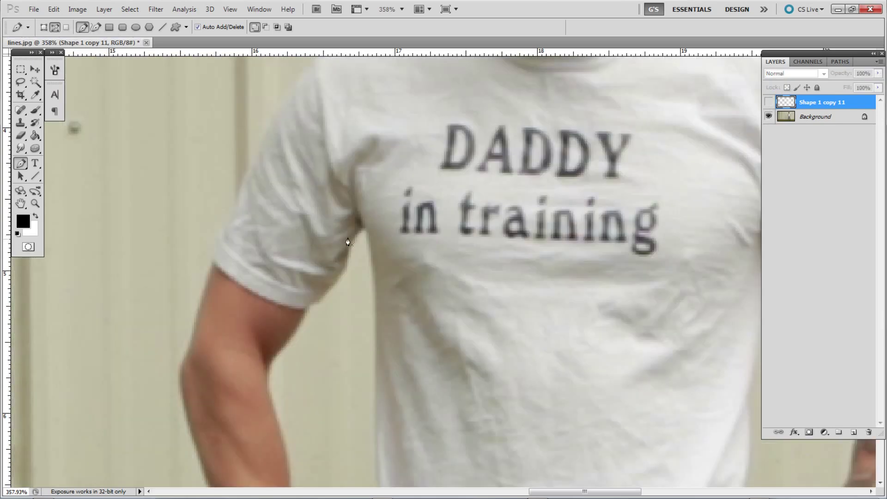
drag(342, 275, 330, 289)
drag(266, 367, 265, 376)
drag(307, 380, 326, 236)
drag(305, 339, 308, 387)
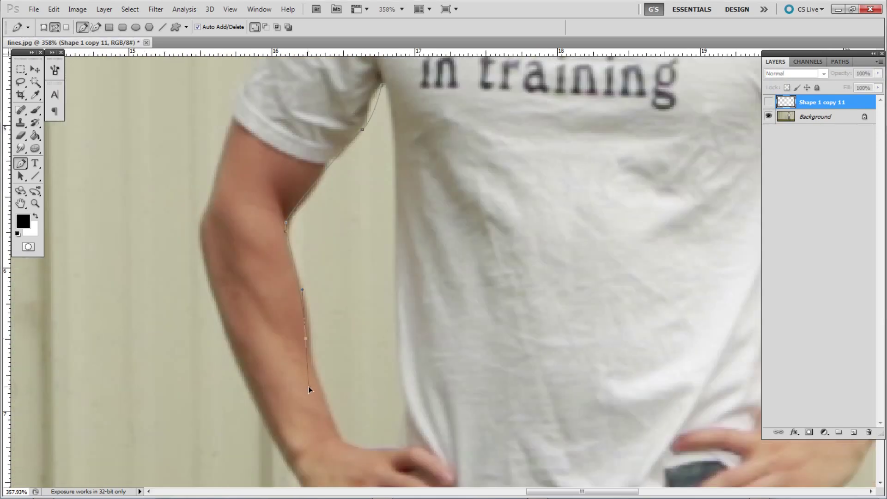
drag(395, 257, 398, 151)
Step: Outline the background gap between his tattooed left arm and torso with a second closed path
drag(601, 134, 222, 111)
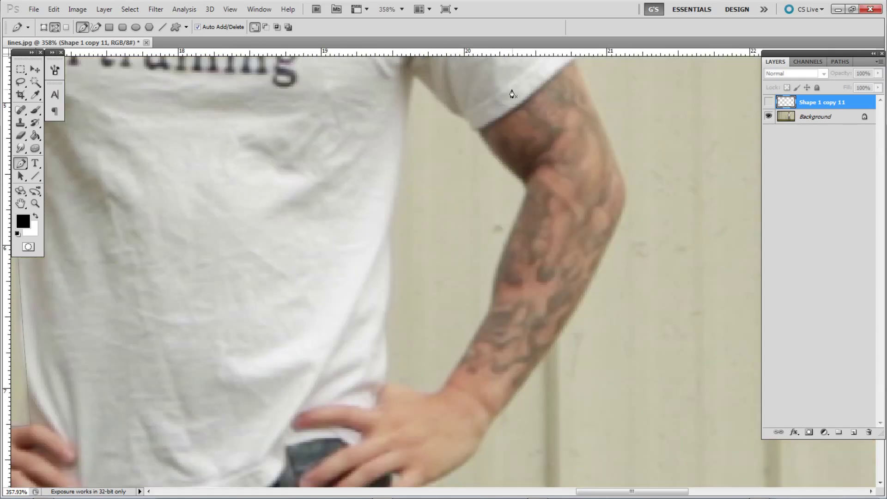
click(527, 185)
click(439, 103)
drag(480, 138, 474, 131)
drag(501, 163, 503, 166)
click(438, 394)
click(479, 308)
drag(479, 308, 488, 307)
drag(503, 262, 499, 260)
click(383, 385)
click(394, 254)
click(410, 77)
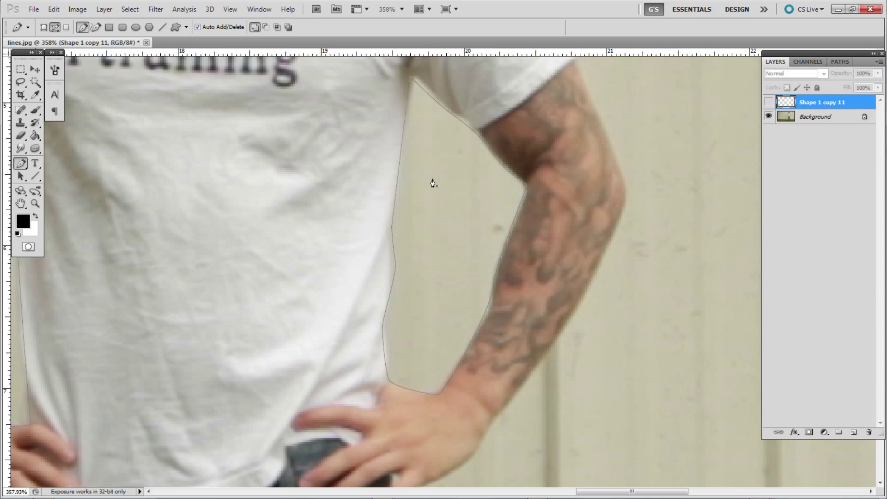
Step: Show the line layer, convert both arm-gap paths to a selection, delete the lines inside, and deselect
scroll(434, 243, down, 5)
scroll(433, 277, up, 2)
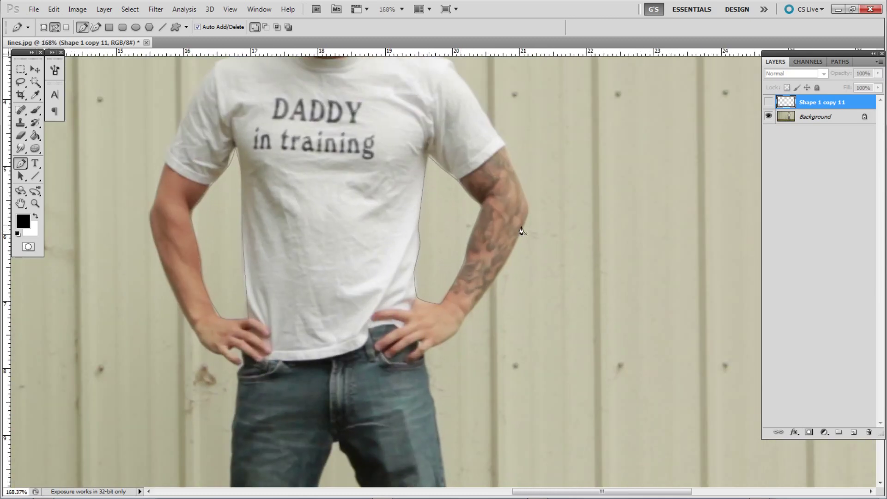
click(769, 101)
right_click(440, 242)
click(498, 291)
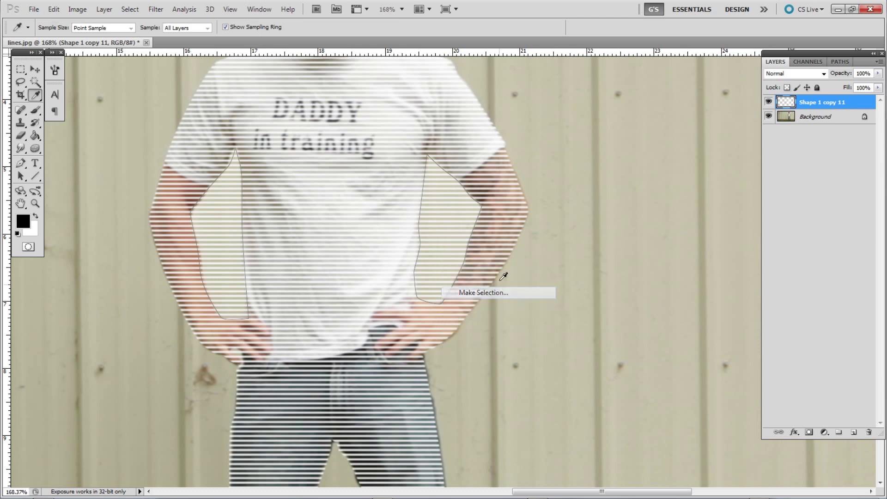
click(501, 143)
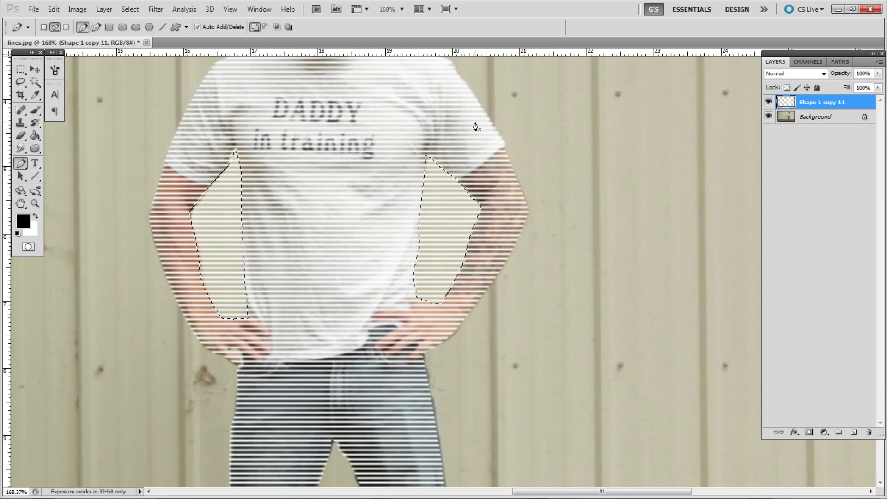
key(Delete)
key(ctrl+d)
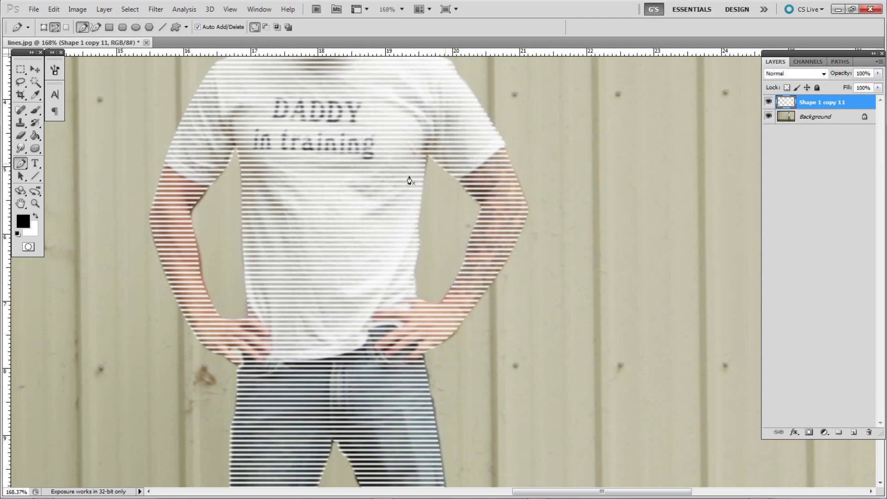
Step: Hide the background layer and save the trimmed lines as lines.png in PNG format in the vfx_renders folder
scroll(403, 209, down, 6)
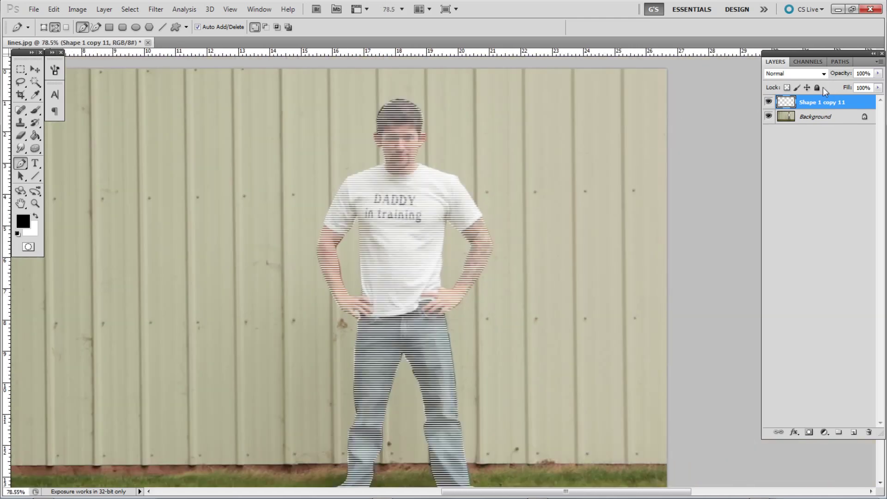
click(769, 116)
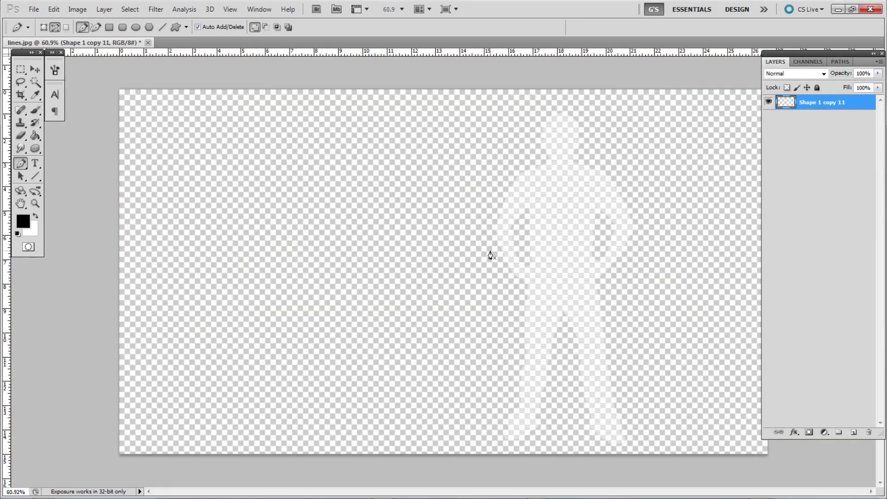
scroll(491, 254, down, 1)
click(33, 9)
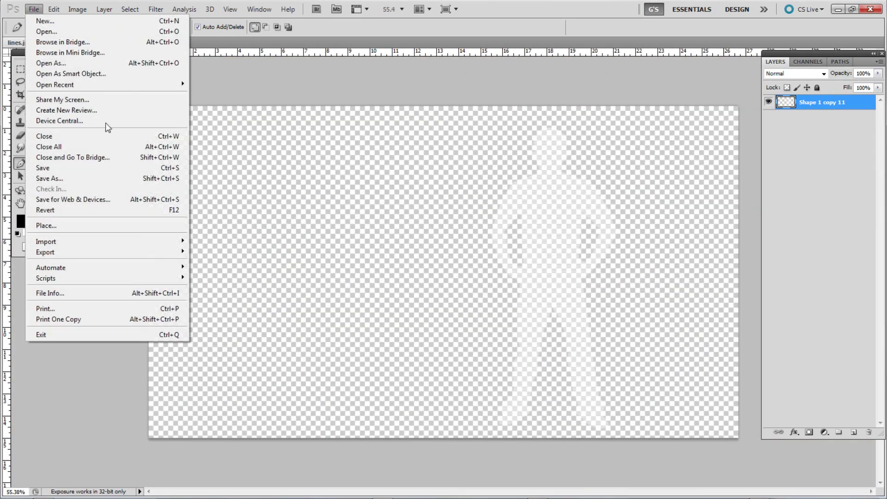
click(114, 178)
click(248, 361)
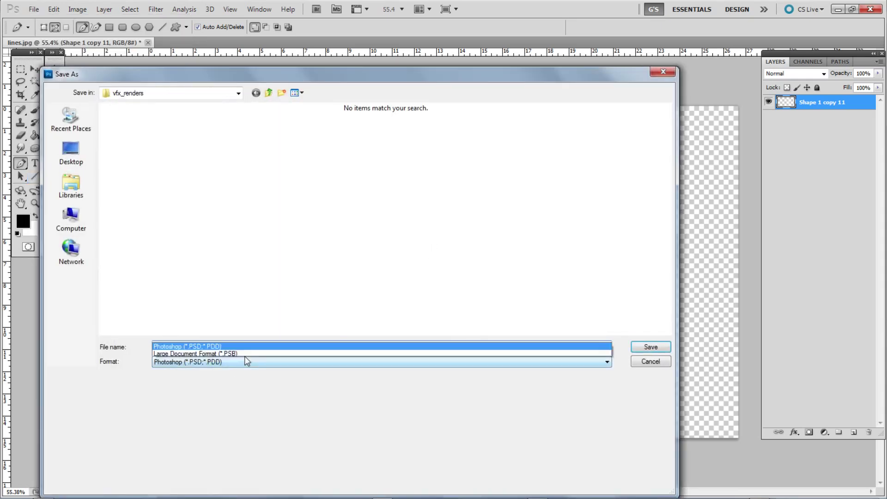
click(169, 330)
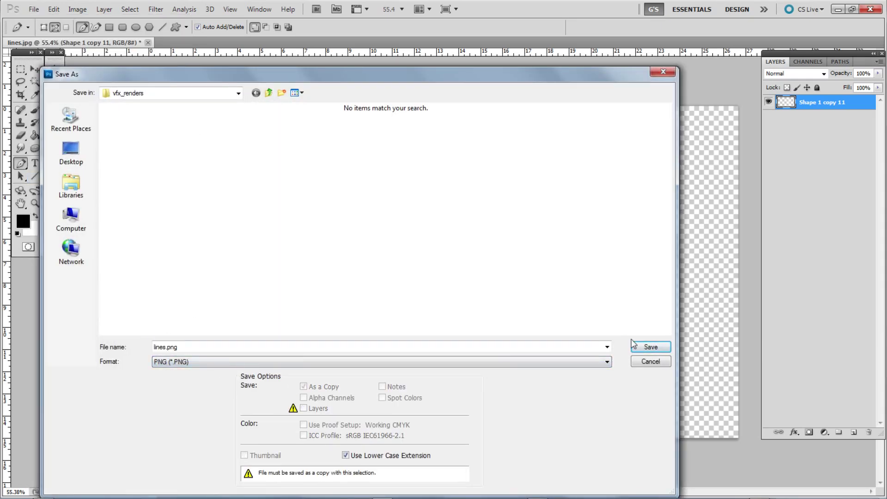
click(645, 349)
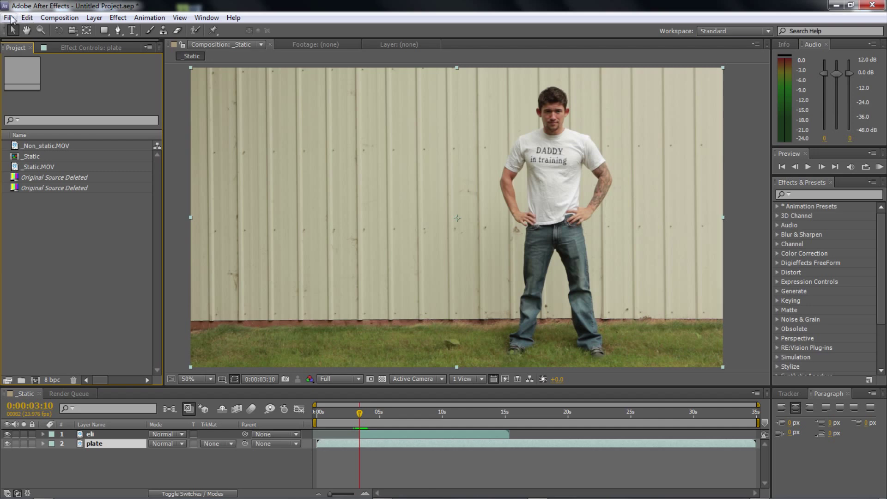
Step: In After Effects, import lines.png from the vfx_renders folder and place it above the eli layer in the _Static composition
key(ctrl+i)
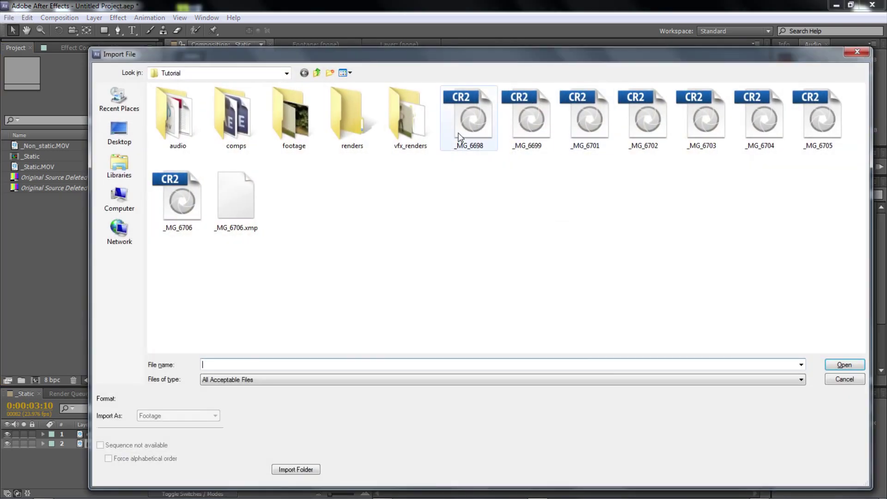
double_click(437, 134)
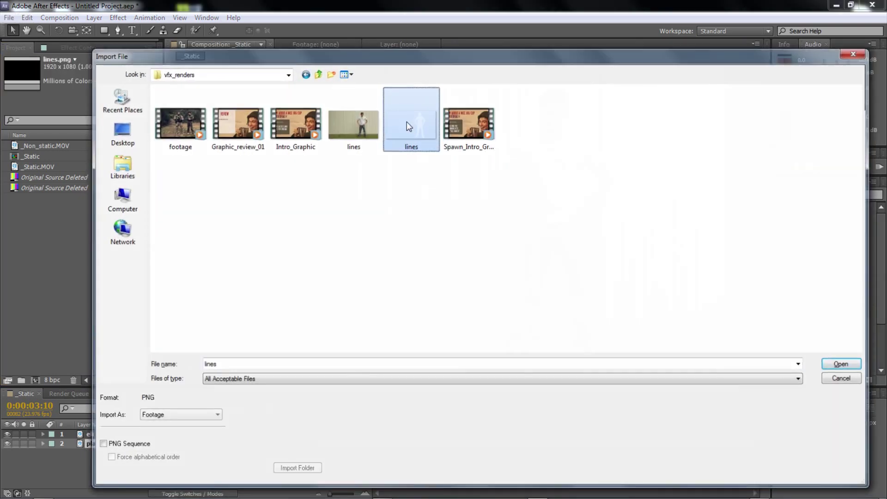
double_click(407, 121)
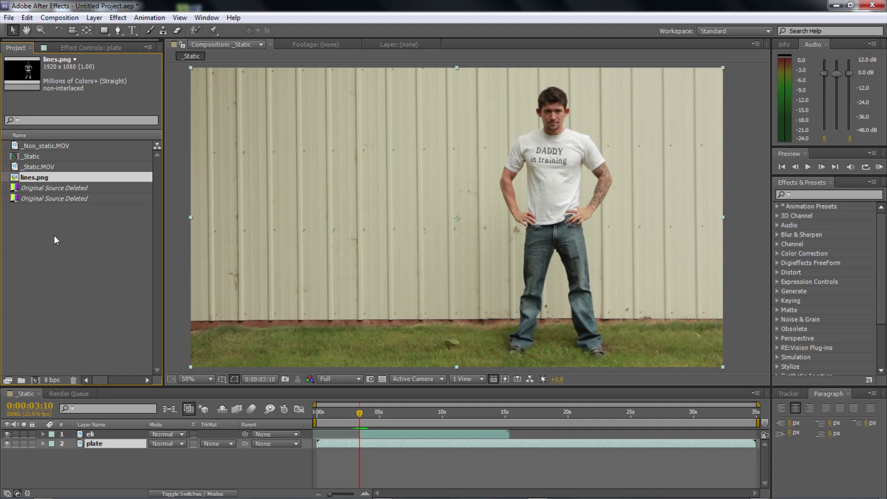
drag(28, 178, 96, 435)
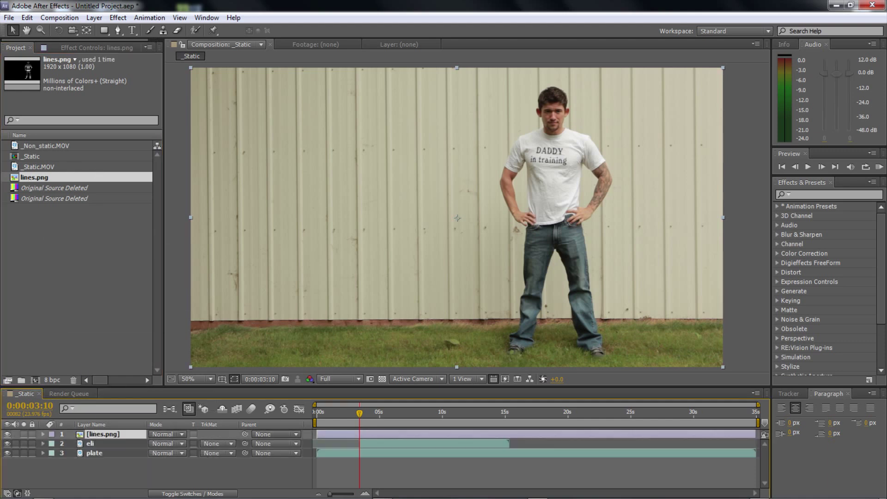
key(v)
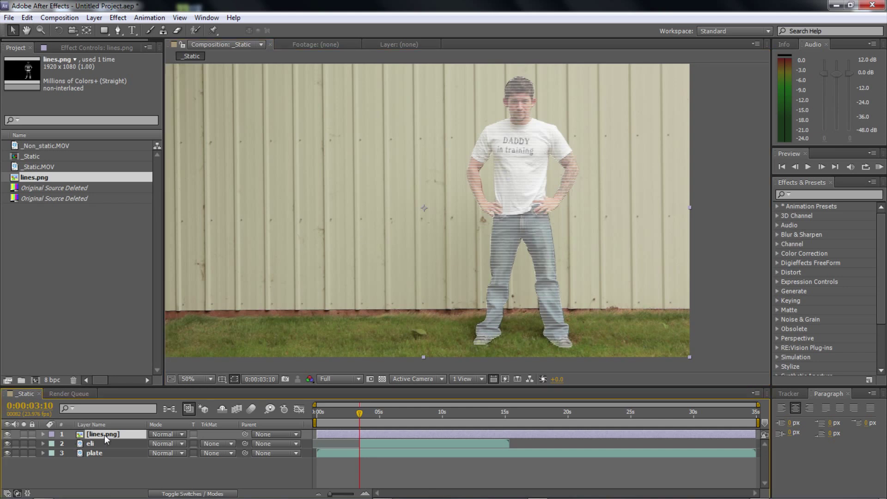
Step: Rename the lines.png layer to lines_1 and set its blending mode to Add
key(Return)
text(li)
key(Return)
scroll(398, 214, up, 2)
key(space)
drag(398, 214, 507, 311)
key(v)
click(169, 436)
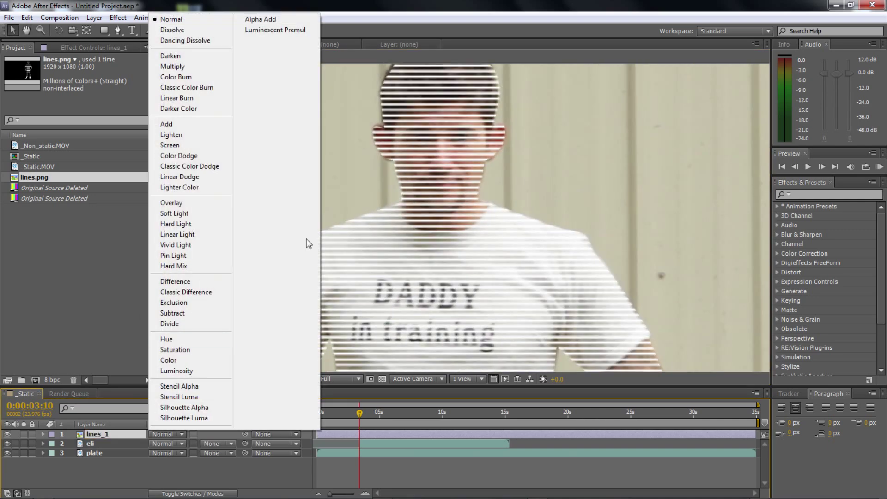
click(173, 125)
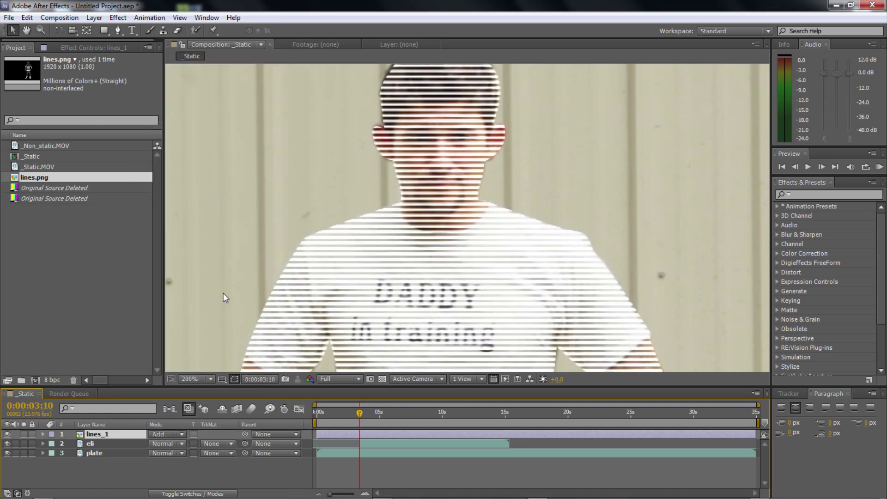
Step: Apply the Fast Blur effect to the lines_1 layer
click(118, 18)
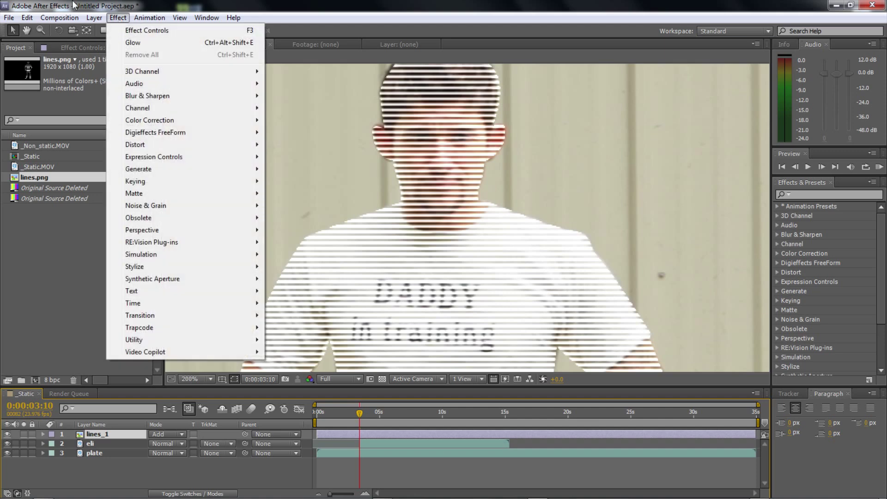
mouse_move(59, 18)
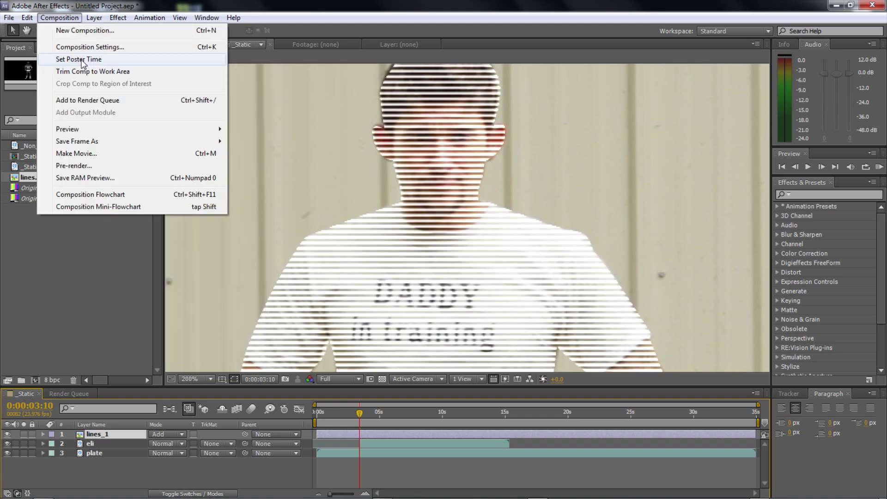
click(123, 18)
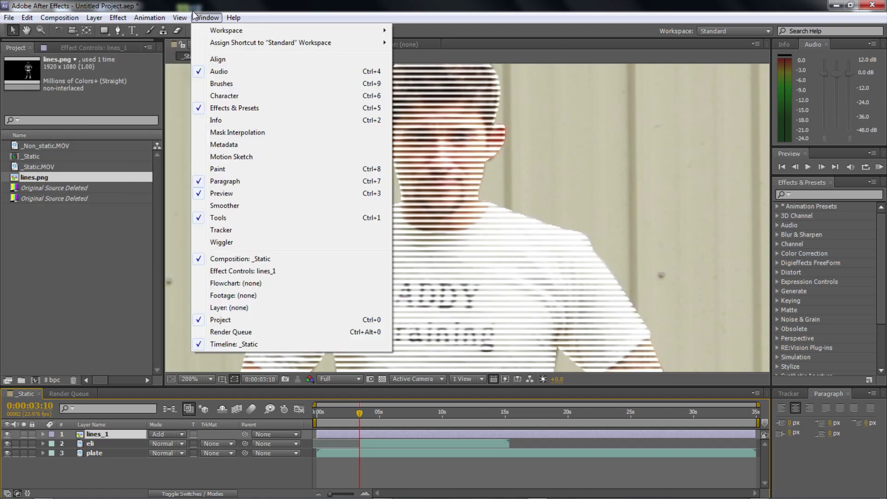
mouse_move(118, 17)
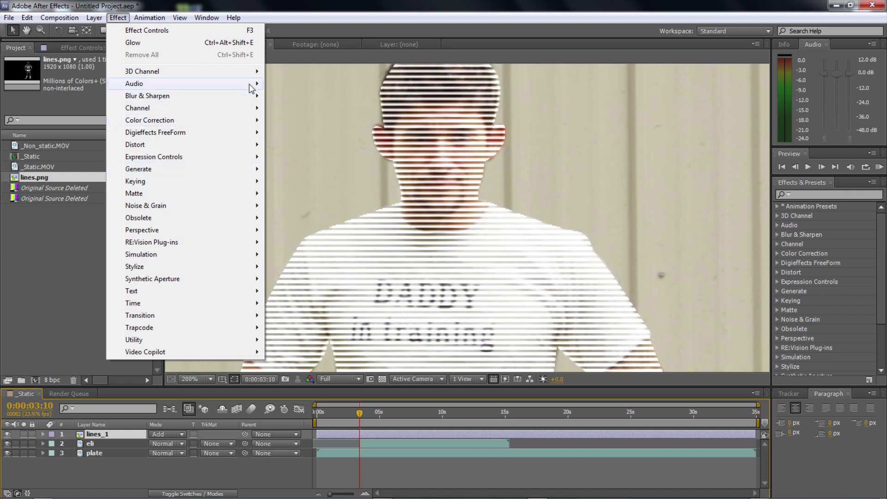
mouse_move(249, 96)
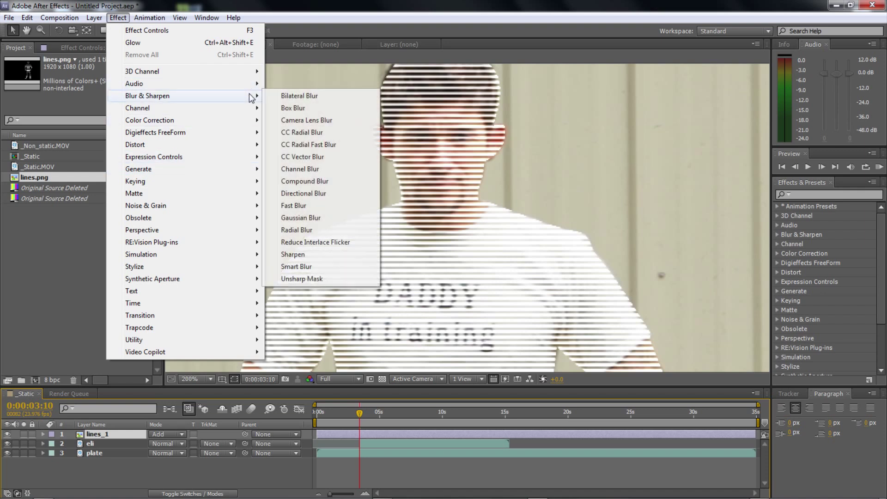
click(313, 206)
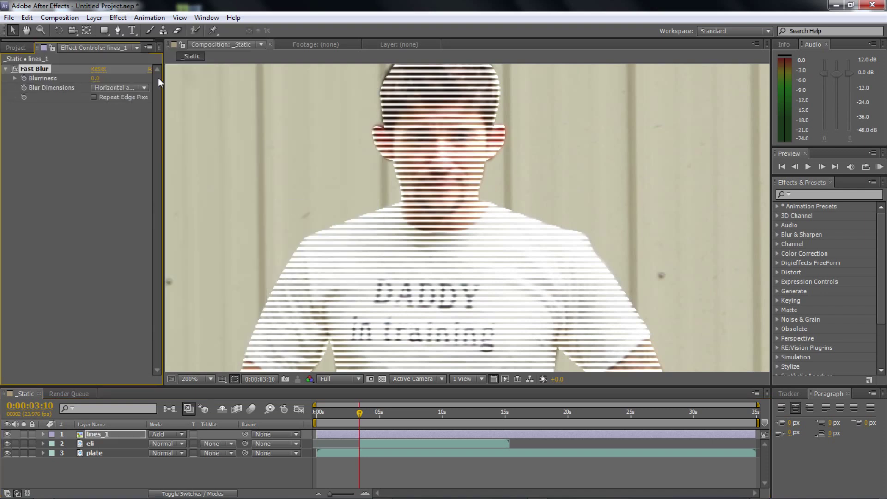
Step: Set the Fast Blur's Blurriness to 10 and its Blur Dimensions to Horizontal
click(95, 79)
text(10)
key(Return)
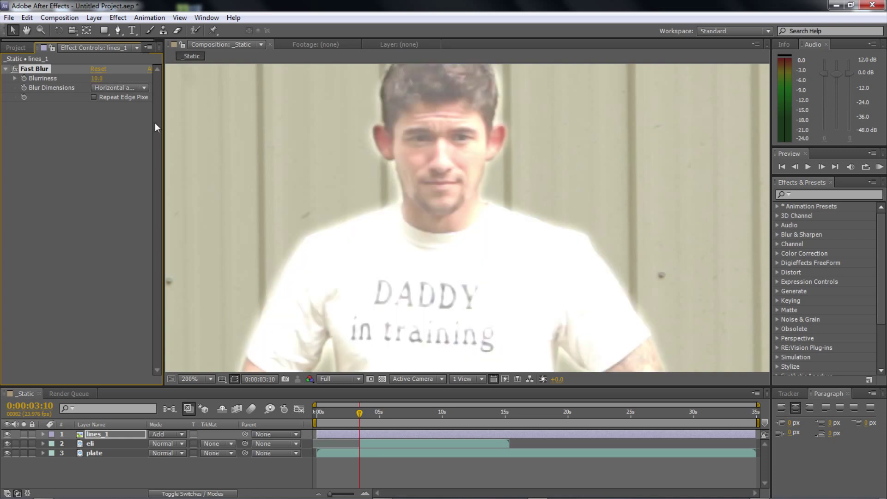
click(131, 89)
click(119, 112)
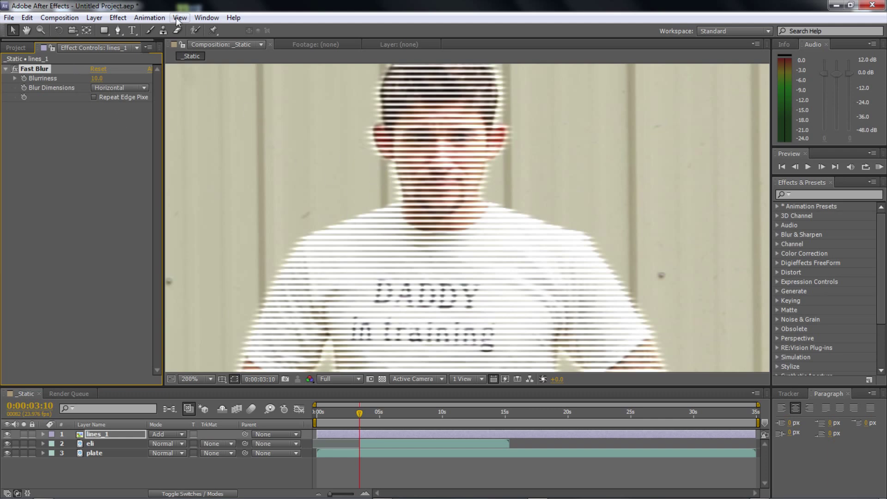
Step: Apply the Tint colour correction effect to the lines_1 layer
click(118, 18)
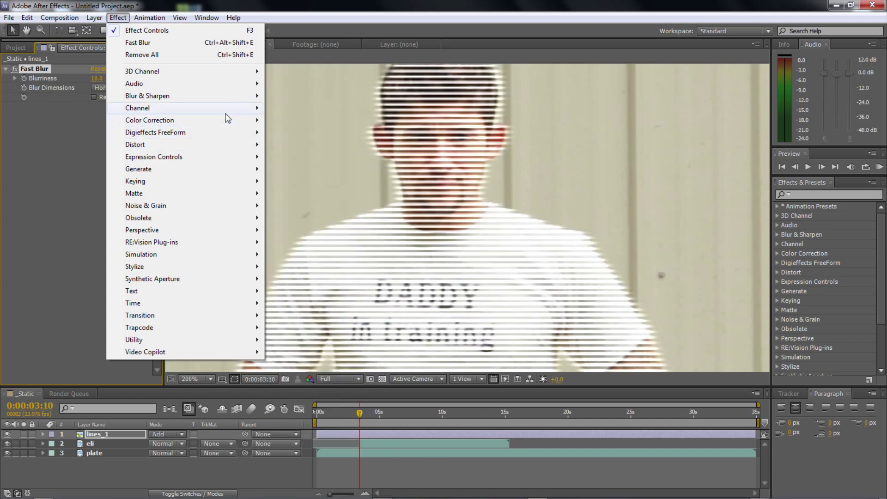
mouse_move(253, 120)
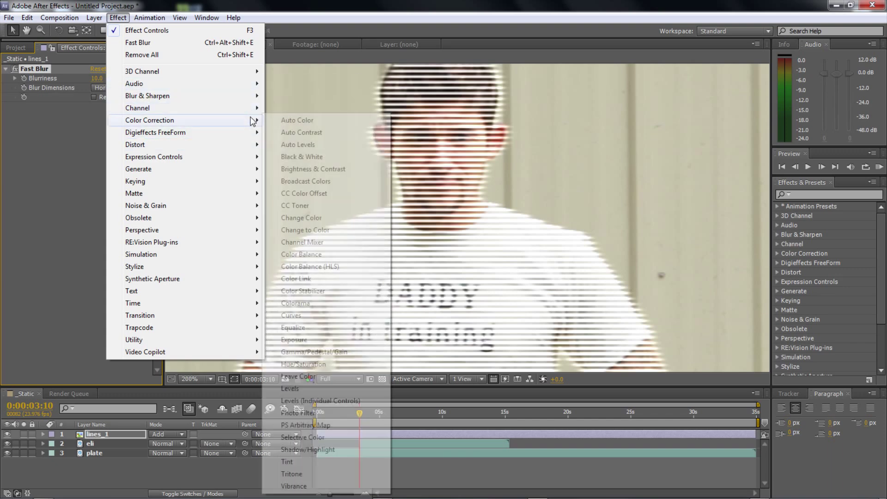
click(287, 462)
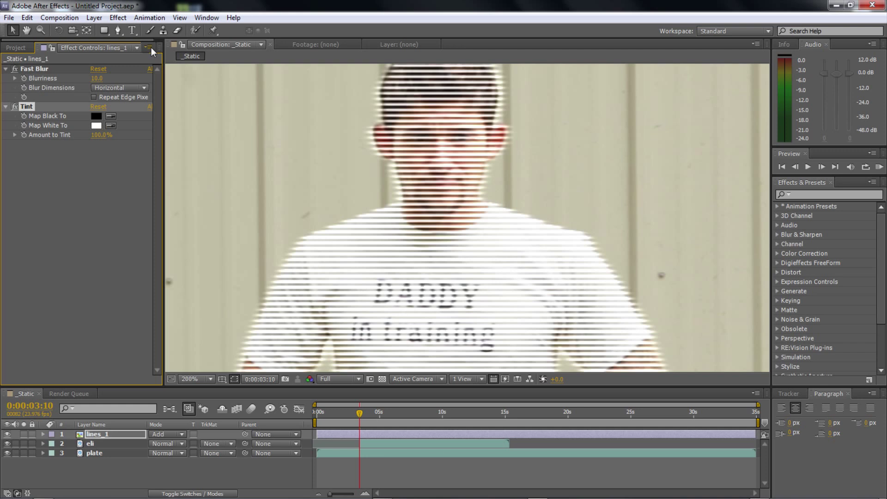
Step: Map white to an orange-red colour in the lines_1 layer's Tint effect and collapse both effects' settings
click(96, 126)
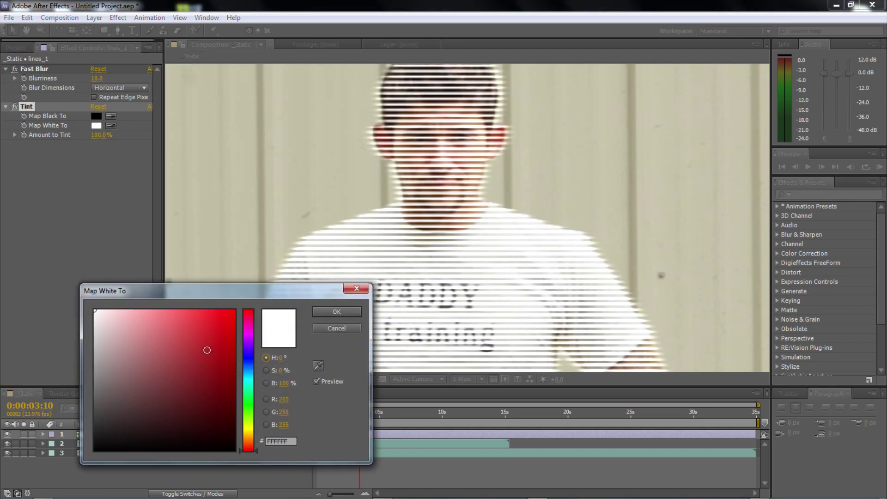
click(251, 443)
drag(251, 443, 247, 444)
drag(206, 324, 295, 303)
click(325, 313)
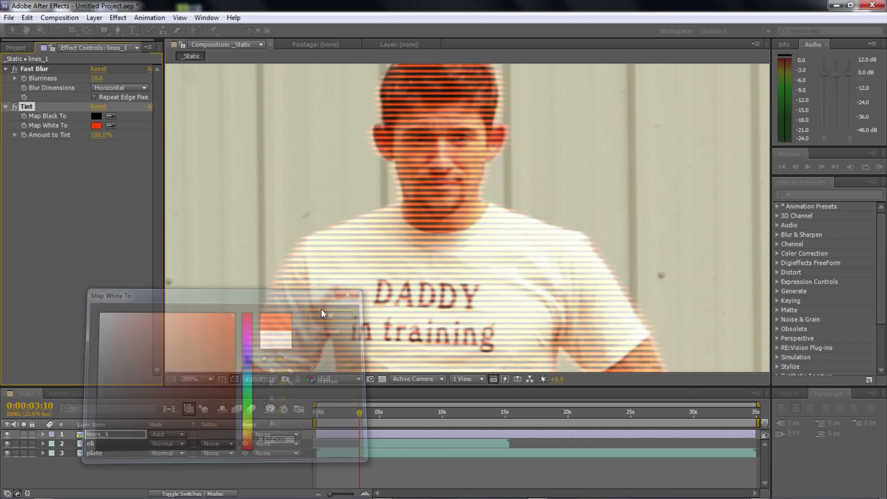
click(6, 107)
click(5, 69)
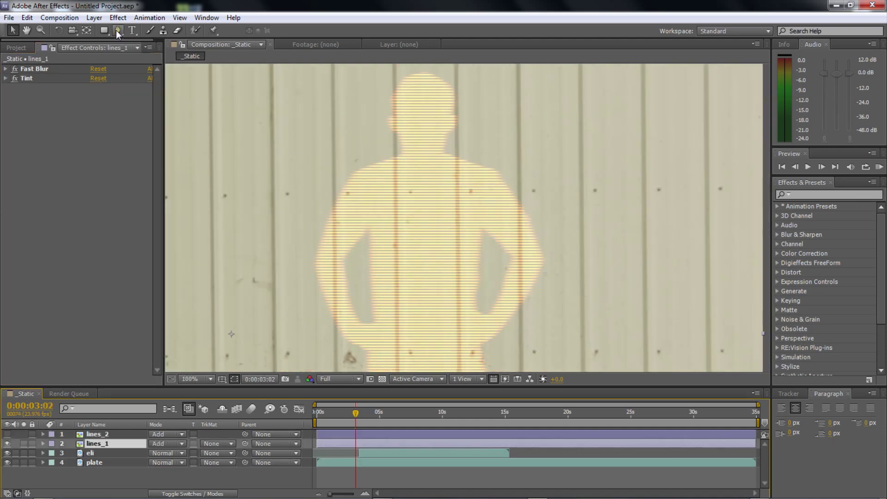
Step: Draw a thin, wide rectangular mask on the lines_1 layer just below the frame, beneath the silhouette's feet
click(105, 31)
scroll(466, 218, down, 2)
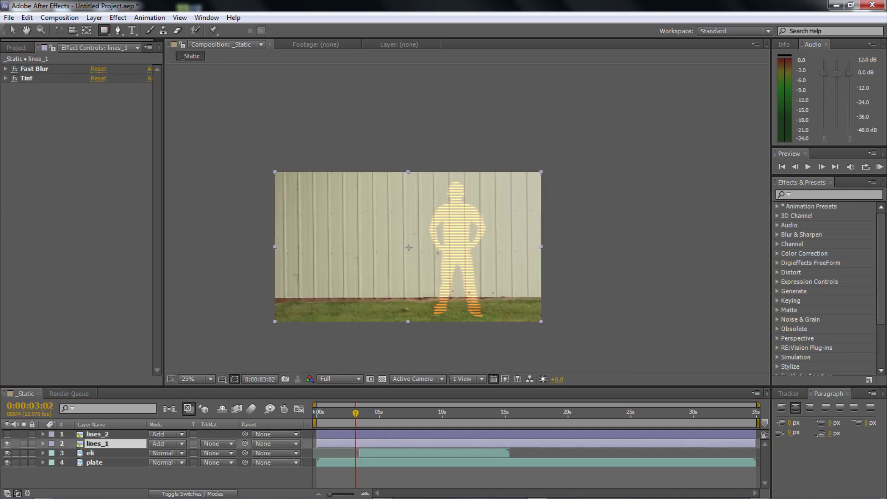
drag(423, 345, 533, 339)
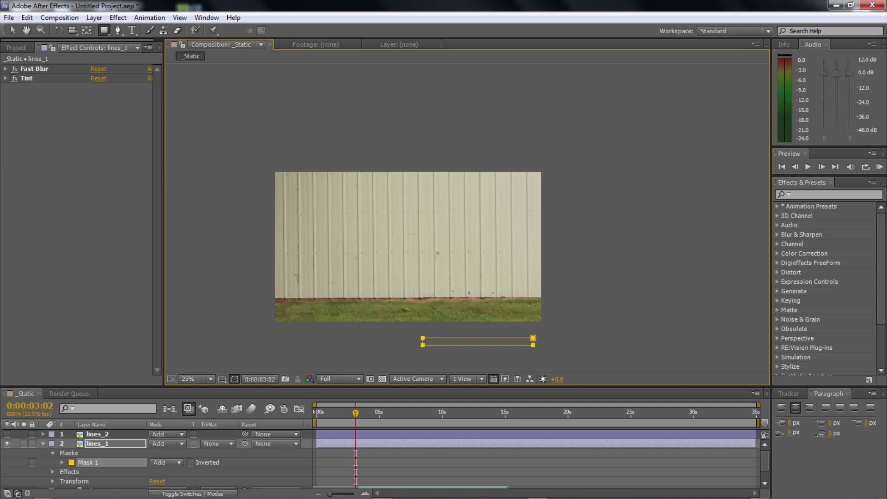
double_click(443, 365)
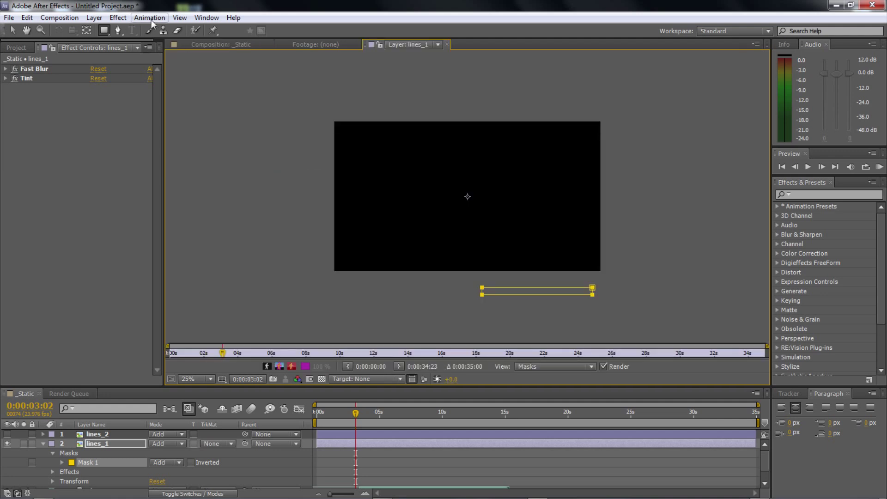
click(222, 45)
Step: Enable Mask Path keyframing for the lines_1 mask at 0:00:03:02
key(shift+Left)
key(shift+Left)
key(shift+Left)
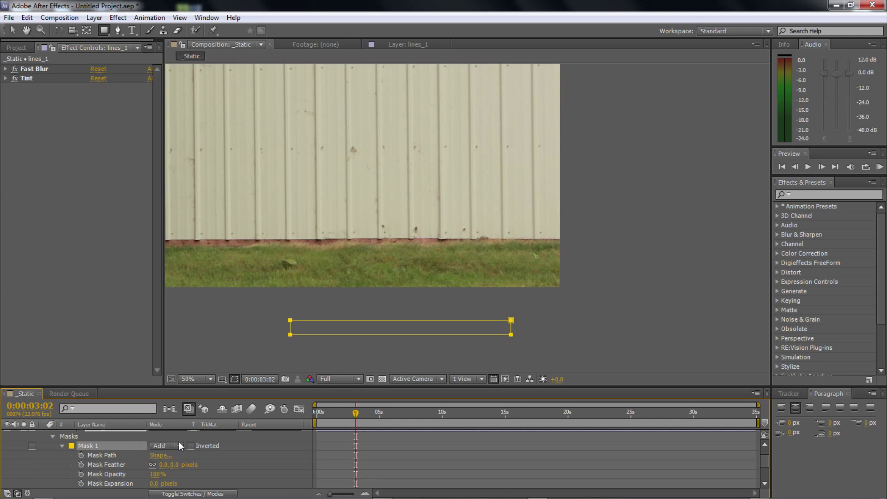
click(80, 455)
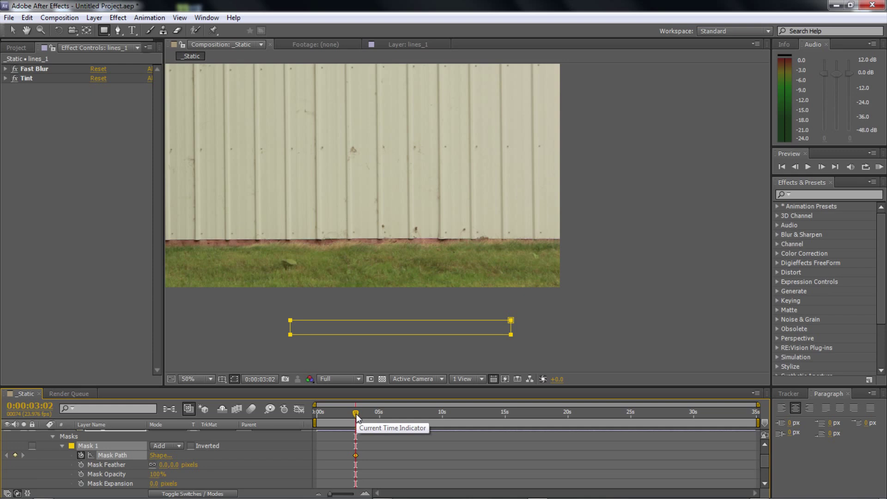
Step: At 0:00:03:07, stretch the top edge of the lines_1 mask up to the top of the frame, above the silhouette's head
key(Page_Down)
key(Page_Down)
key(Page_Down)
key(Page_Down)
key(Page_Down)
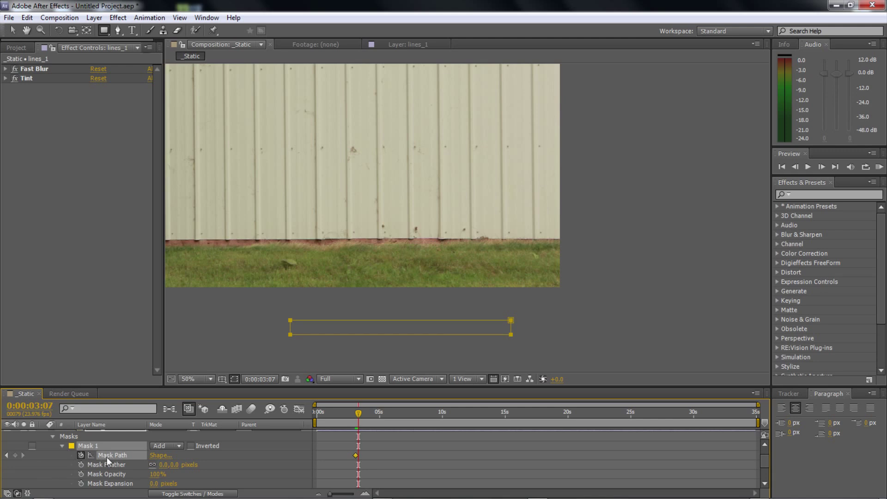
drag(270, 308, 524, 341)
key(ctrl+z)
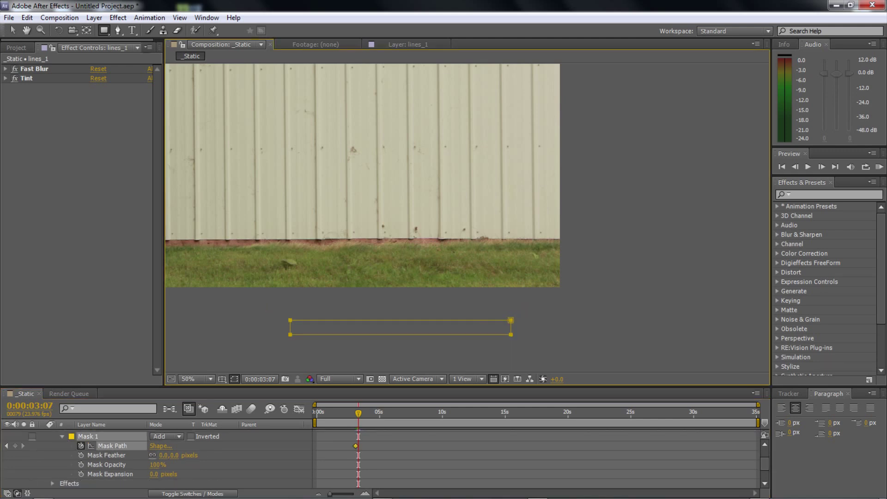
key(v)
drag(262, 308, 548, 219)
key(space)
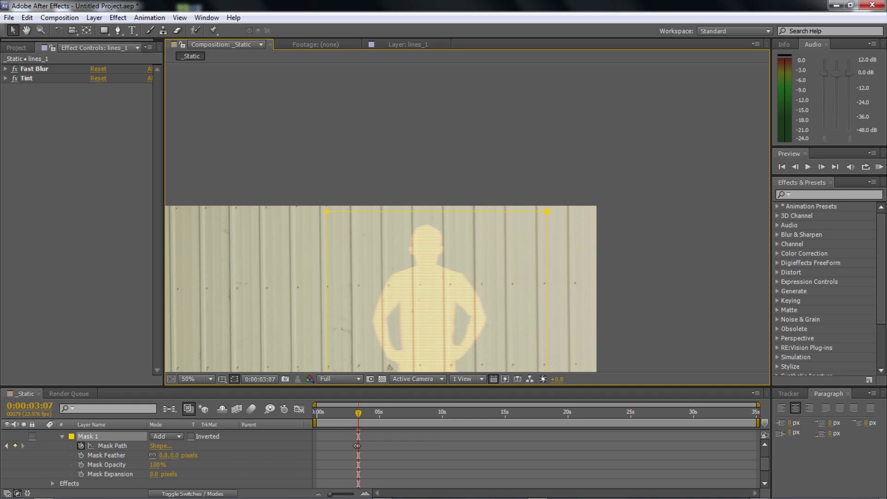
Step: Raise the mask's lower edge to the top of the frame, then nudge it down slightly to leave a thin strip
key(h)
drag(416, 277, 376, 131)
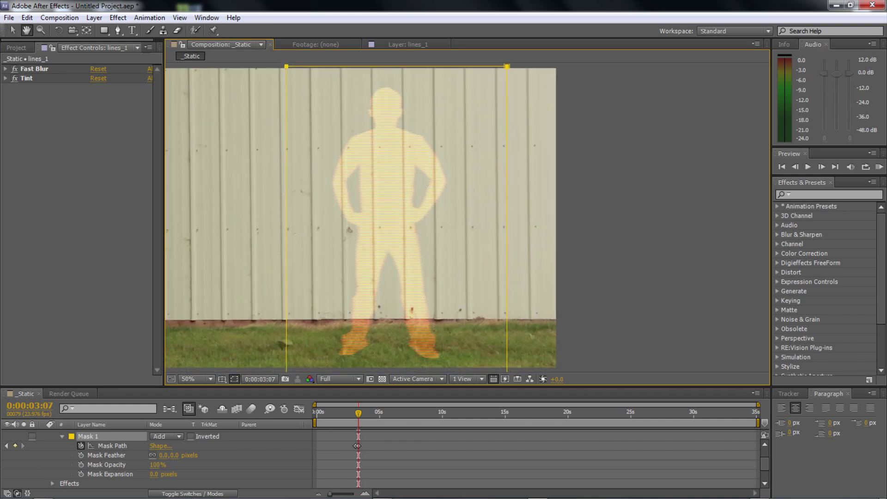
drag(416, 277, 435, 162)
key(comma)
drag(529, 245, 387, 83)
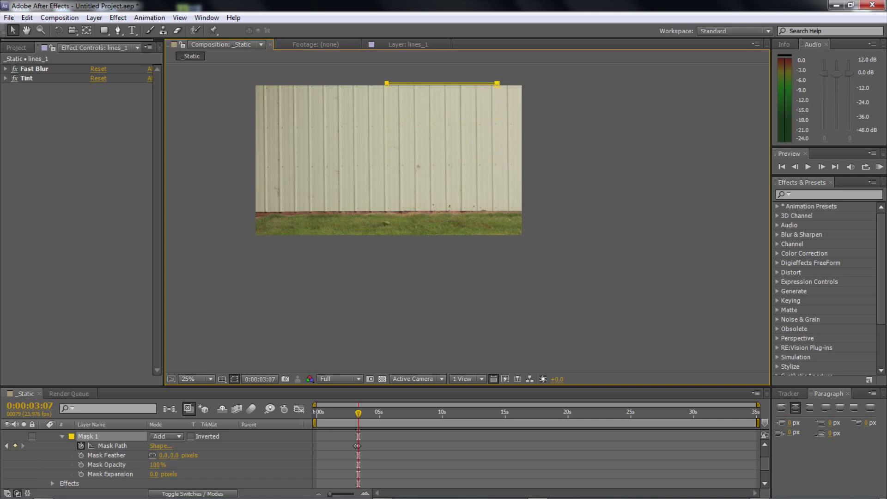
key(Down)
key(Down)
key(Down)
key(Down)
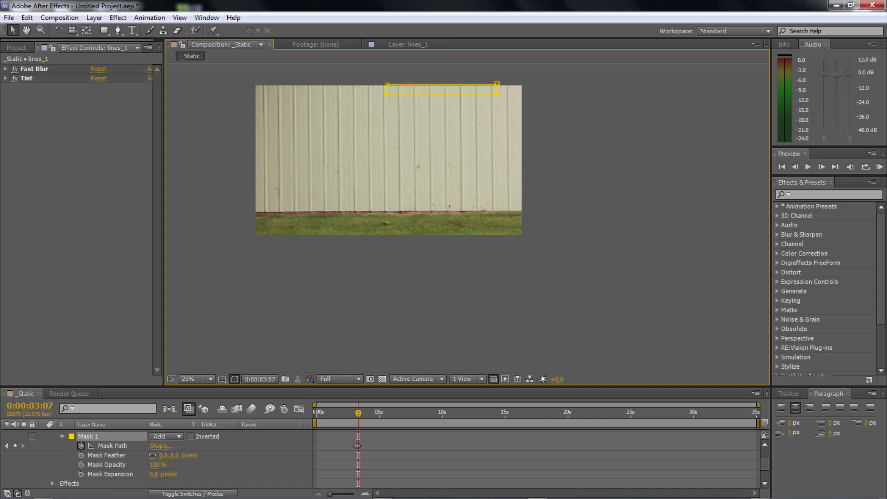
Step: At 0:00:03:05, extend the lower edge of the lines_1 mask down to the silhouette's upper legs
key(Page_Up)
key(Page_Up)
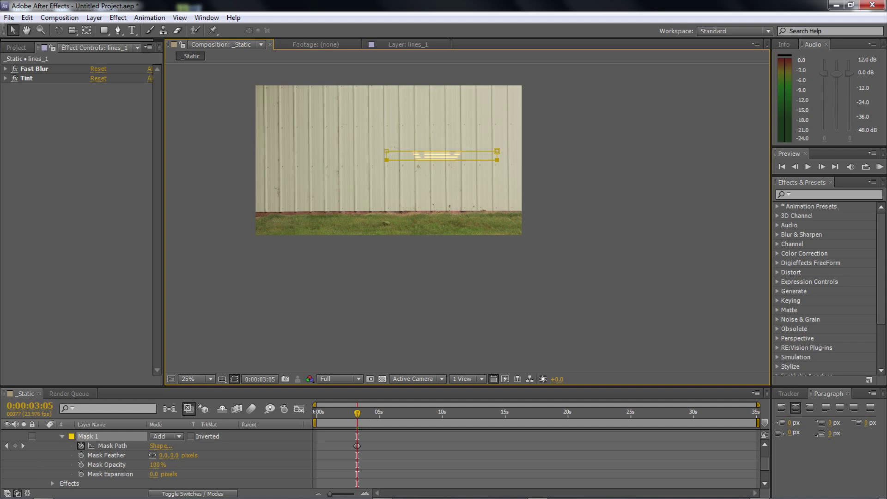
key(shift+Down)
key(shift+Down)
key(shift+Down)
key(shift+Down)
key(shift+Down)
key(shift+Down)
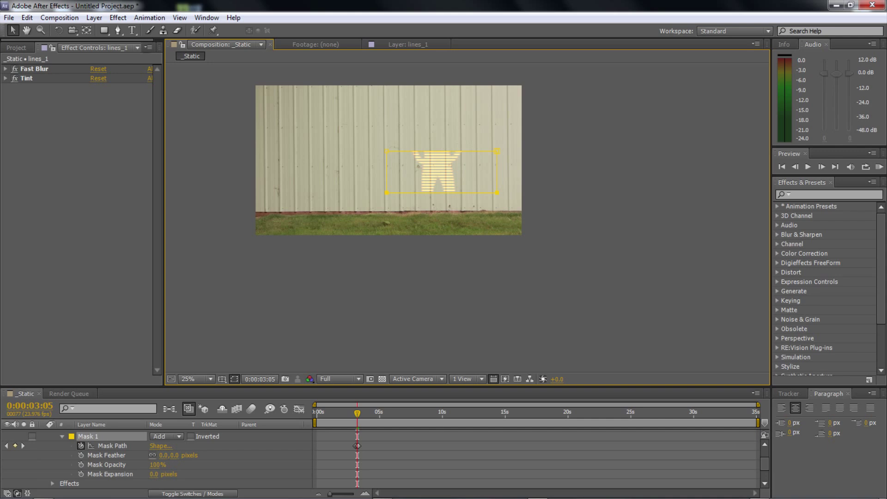
Step: Step back and forth through the frames around 0:00:03:05 to check how the mask sweeps up the silhouette
key(Page_Down)
key(Page_Up)
key(Page_Up)
key(Page_Up)
key(Page_Up)
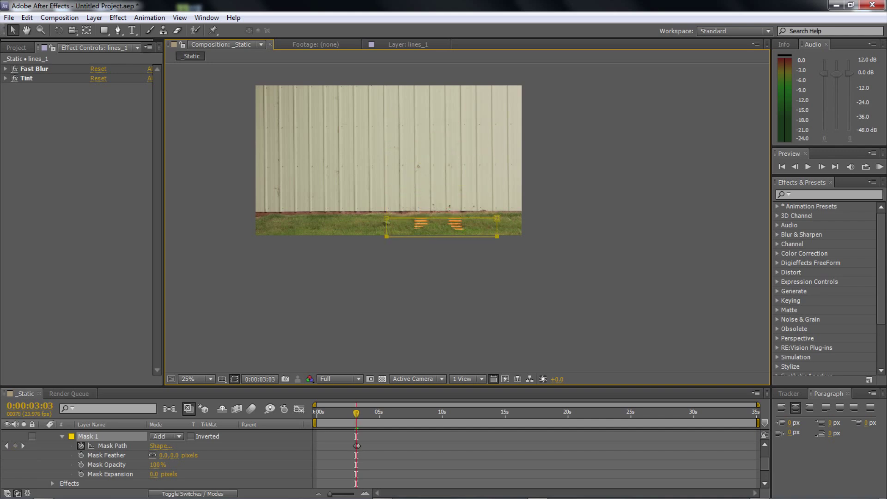
key(Page_Down)
key(Page_Down)
key(Page_Down)
key(Page_Down)
key(Page_Down)
key(Page_Down)
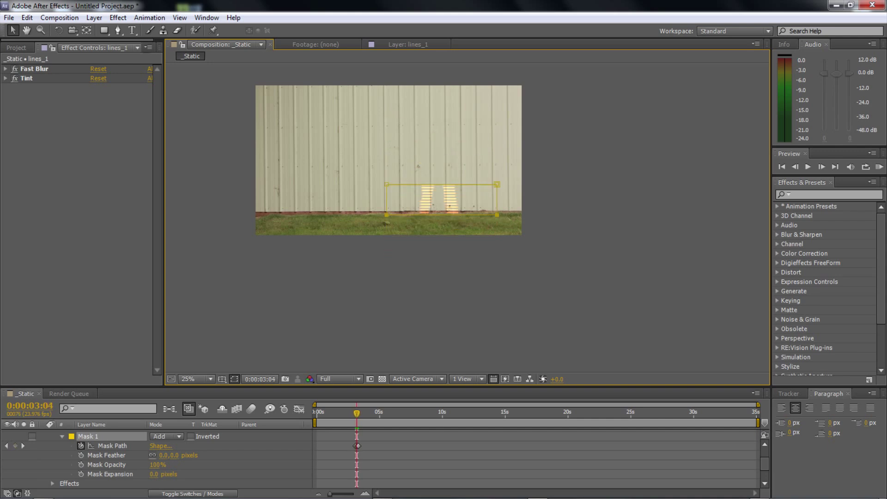
key(Page_Up)
key(Page_Up)
key(Page_Down)
key(Page_Up)
key(Page_Up)
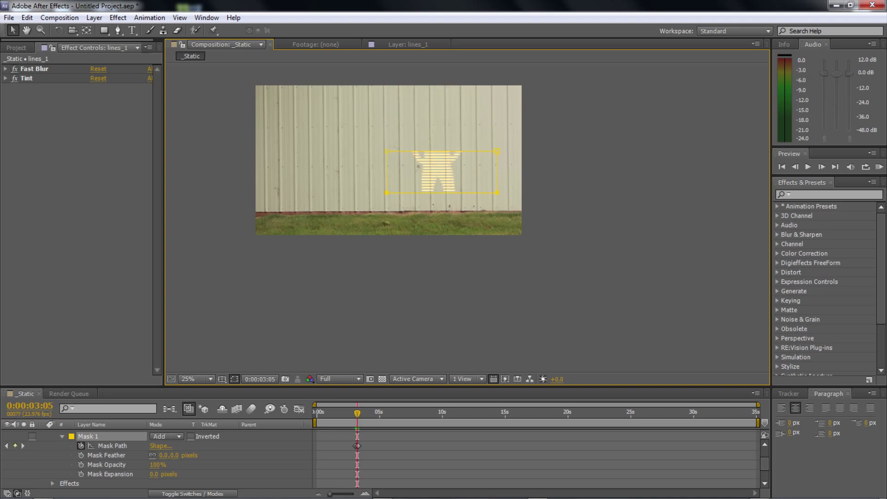
Step: Set the Mask Feather of the lines_1 mask to 30 pixels
scroll(468, 218, up, 3)
drag(416, 120, 521, 319)
key(v)
click(162, 456)
text(3)
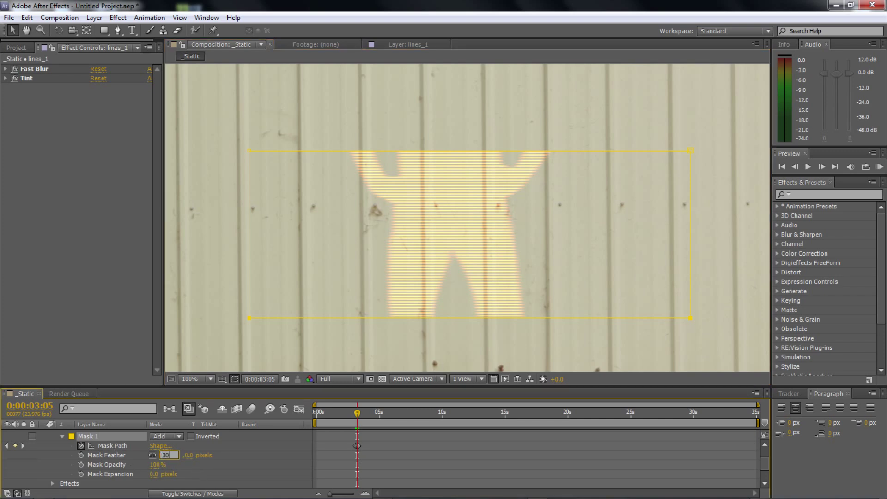
text(0)
key(Return)
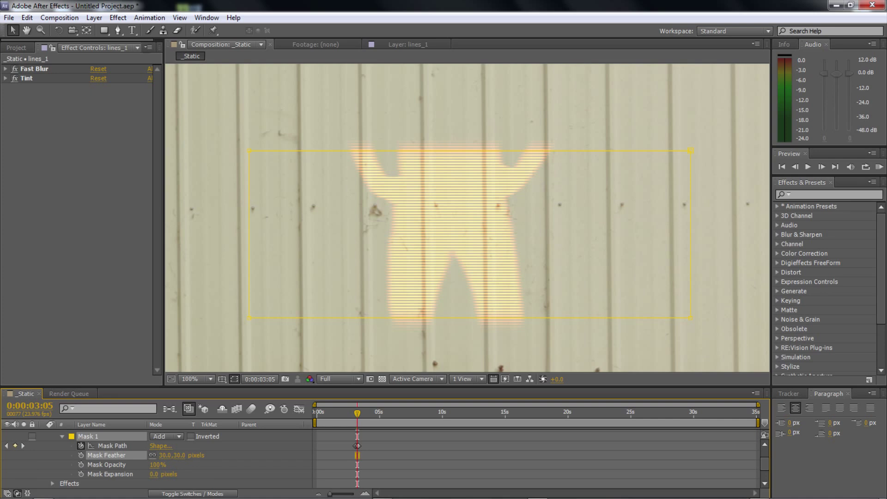
Step: Step through the frames from 0:00:03:01 to 0:00:03:08 to review the feathered mask's upward sweep
drag(359, 414, 356, 415)
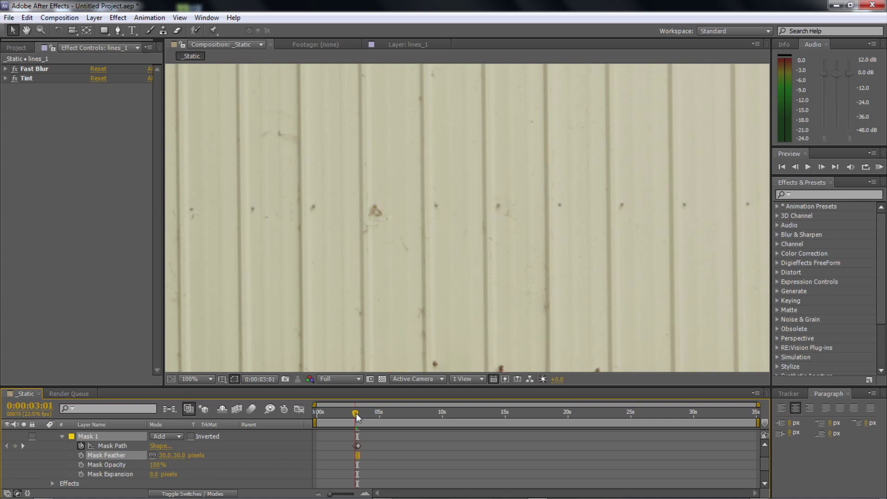
key(comma)
key(Page_Down)
key(Page_Down)
key(Page_Down)
key(Page_Down)
key(Page_Down)
key(Page_Down)
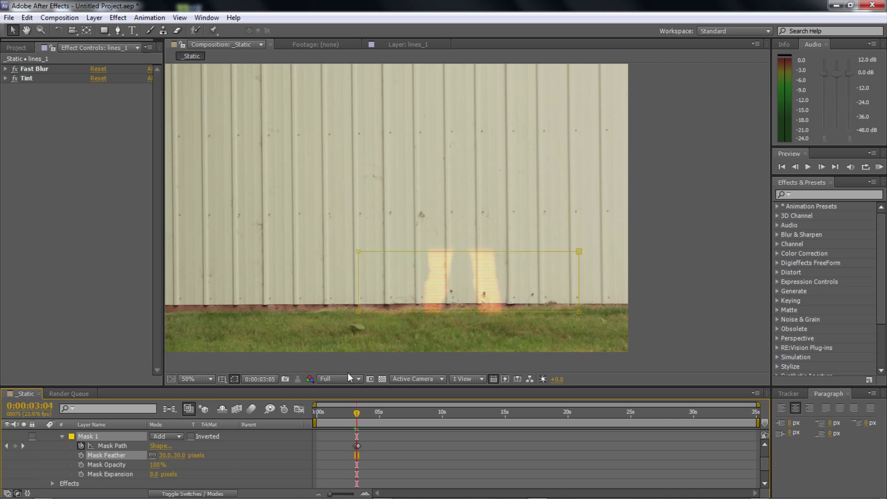
key(Page_Down)
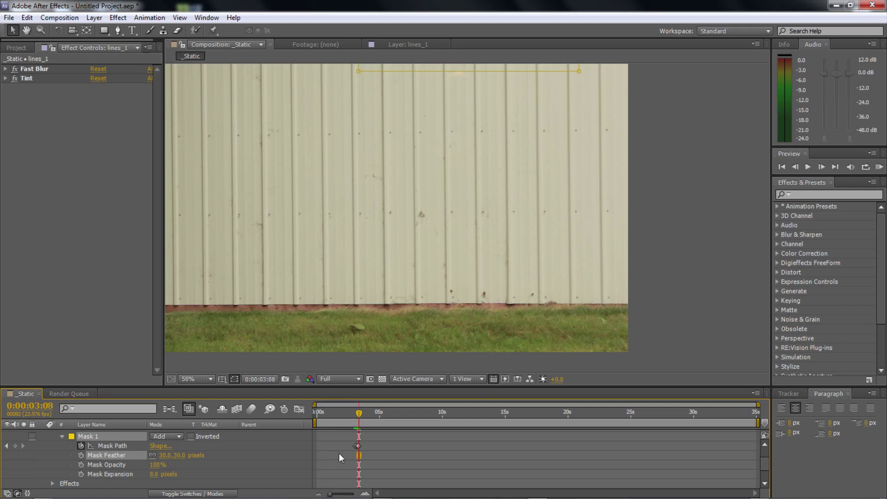
Step: Enlarge the timeline area to show all layers and fit the whole composition in the viewer
drag(702, 387, 693, 316)
key(comma)
key(space)
drag(447, 174, 524, 218)
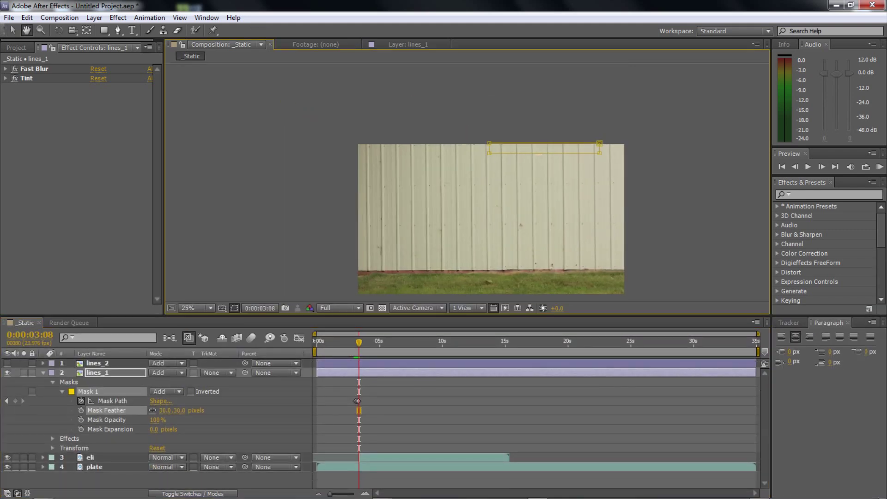
click(43, 373)
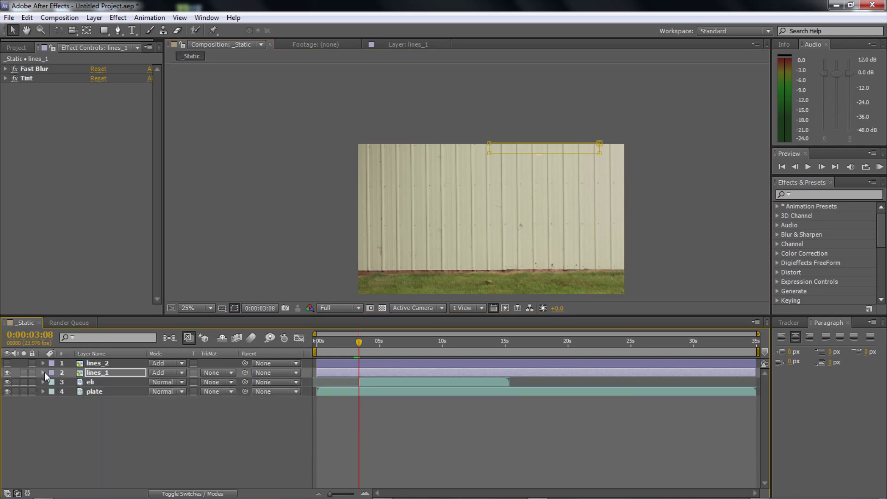
click(43, 372)
Step: At 0:00:03:10, draw a rectangular mask on the eli layer above the man, mostly outside the top of the frame
click(92, 458)
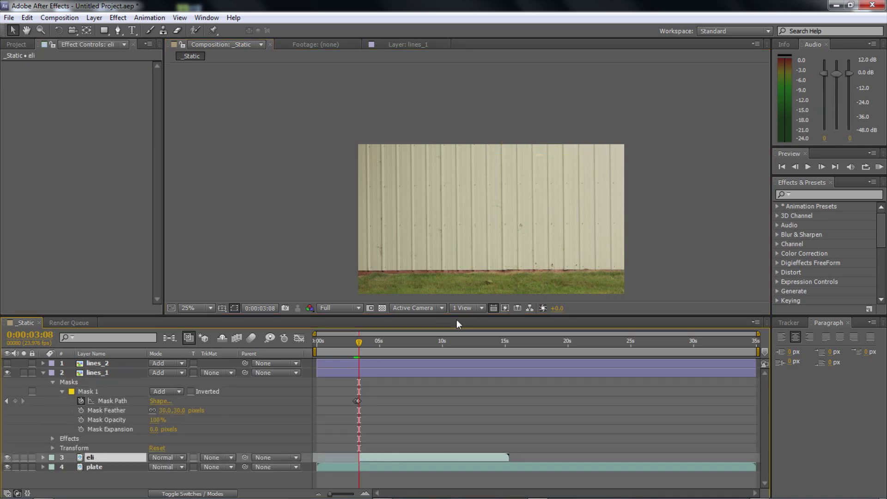
key(Page_Down)
key(Page_Up)
key(Page_Down)
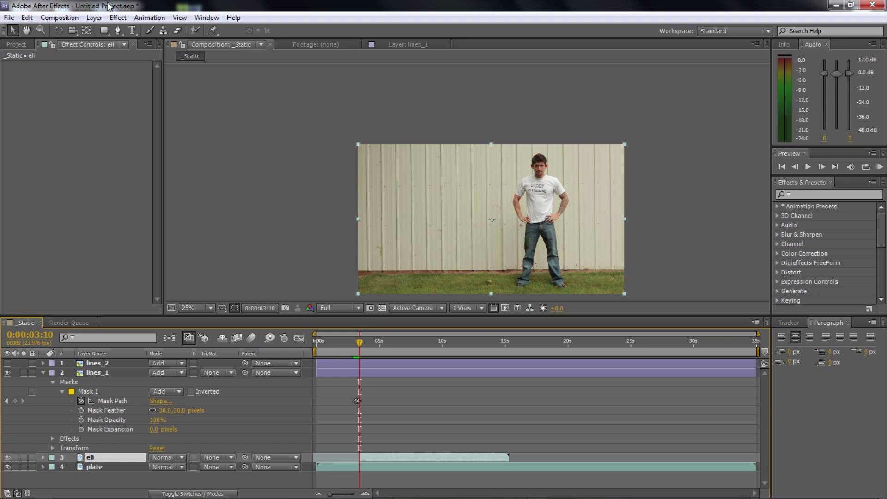
click(104, 30)
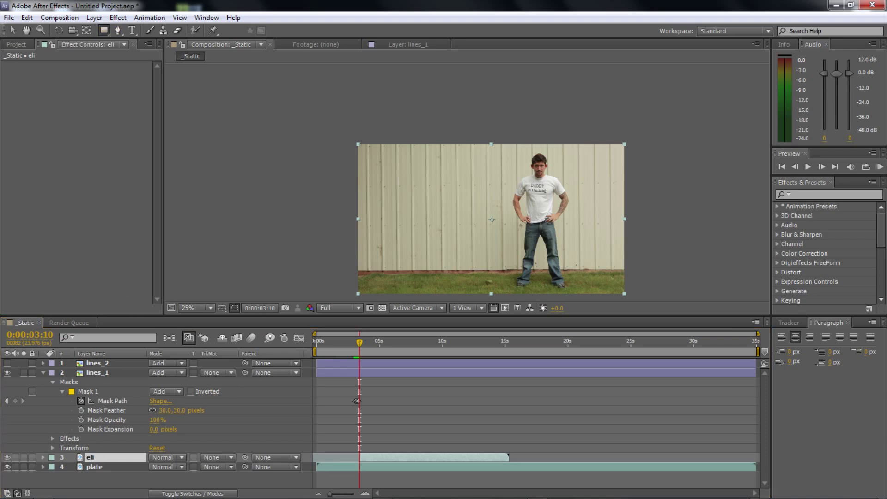
drag(474, 99, 596, 147)
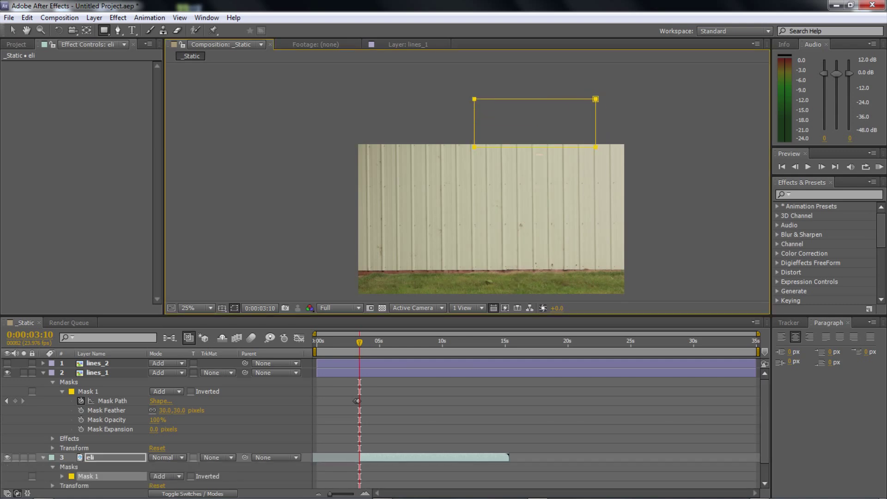
Step: Lower the two upper corners of the eli mask to make it a shallower strip above the frame
key(v)
click(602, 99)
drag(596, 99, 596, 124)
click(89, 476)
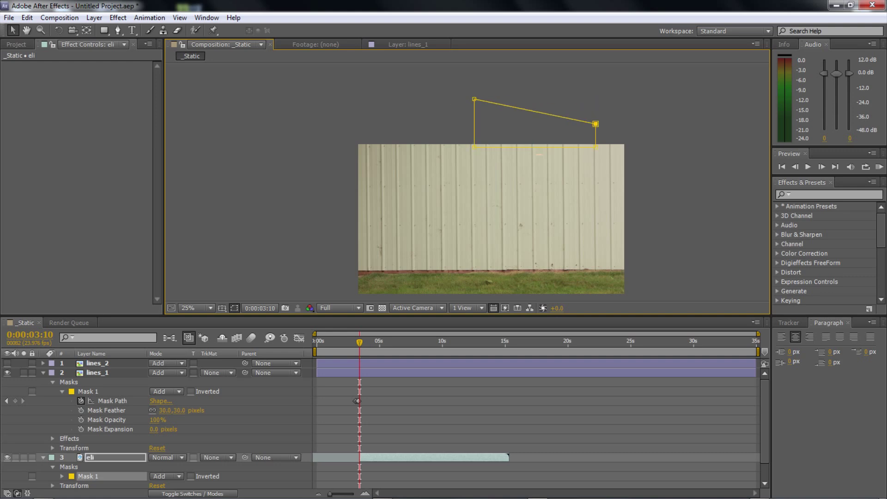
drag(474, 99, 473, 127)
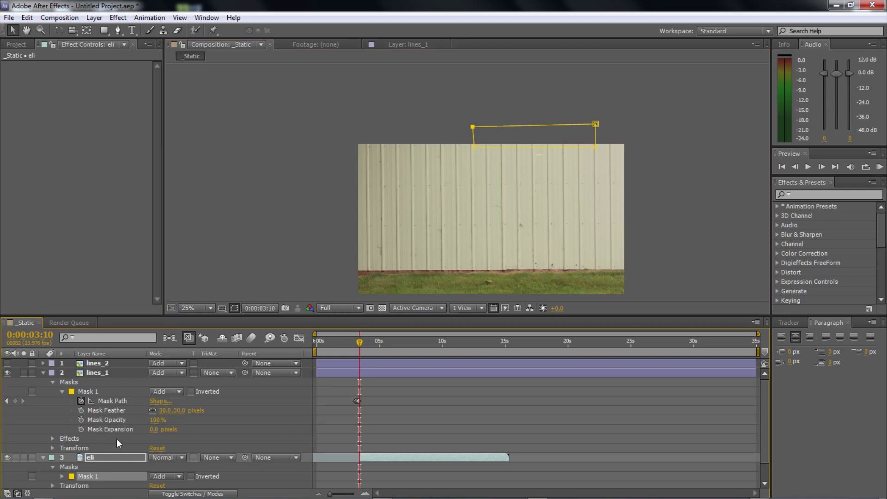
Step: Turn on Mask Path keyframing for the eli layer's Mask 1 at 0:00:03:10
scroll(87, 459, down, 2)
click(62, 456)
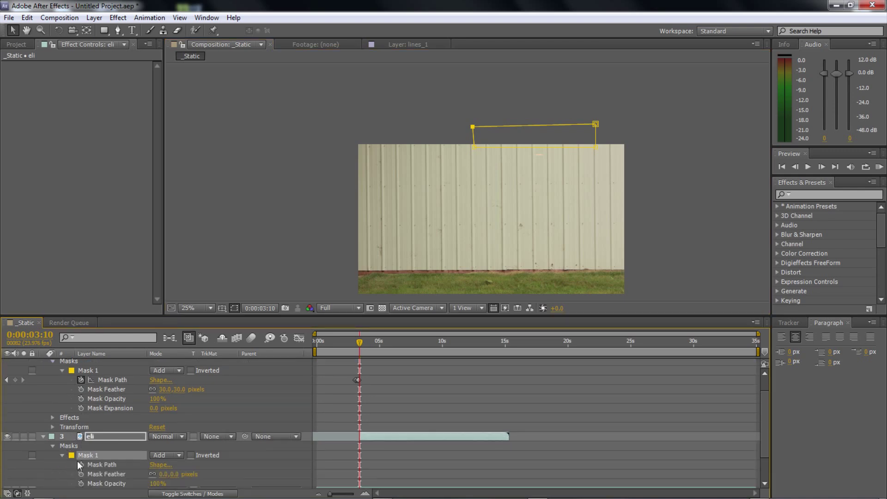
scroll(70, 457, down, 1)
click(81, 456)
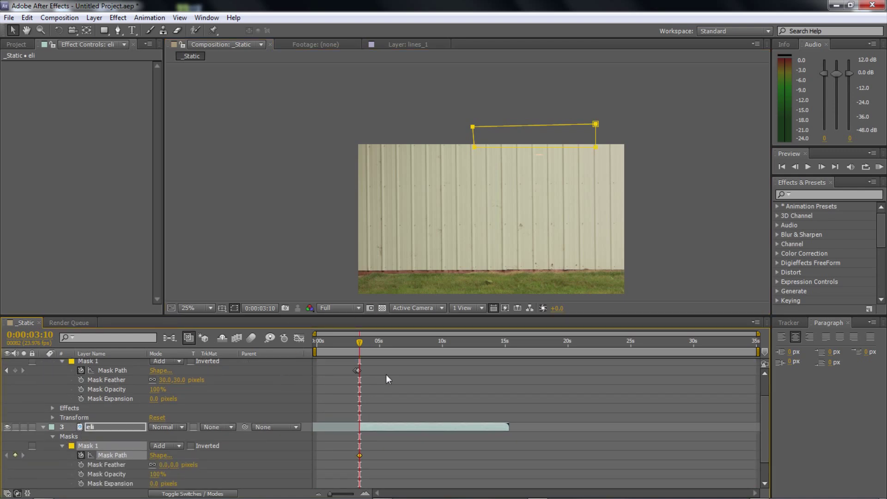
Step: At 0:00:03:16, keyframe the eli mask to cover the man's whole body, from above the frame to below his feet
key(Page_Down)
key(Page_Down)
key(Page_Down)
key(Page_Down)
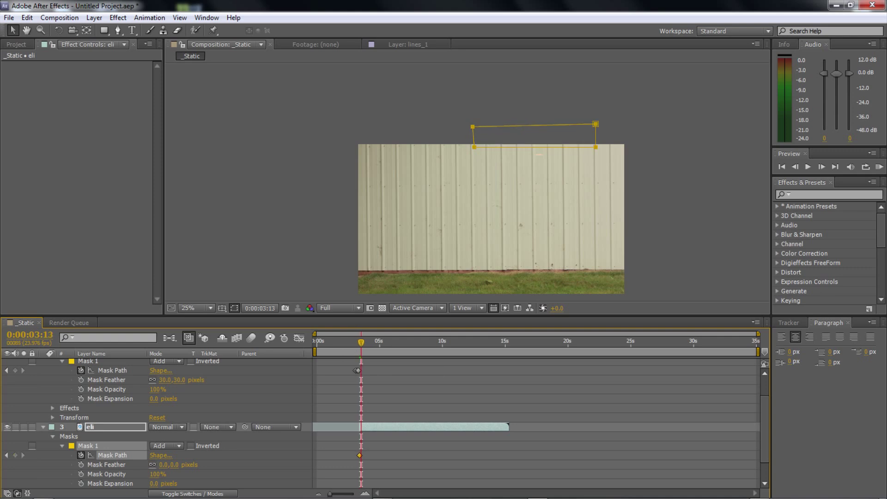
key(Page_Down)
key(Page_Down)
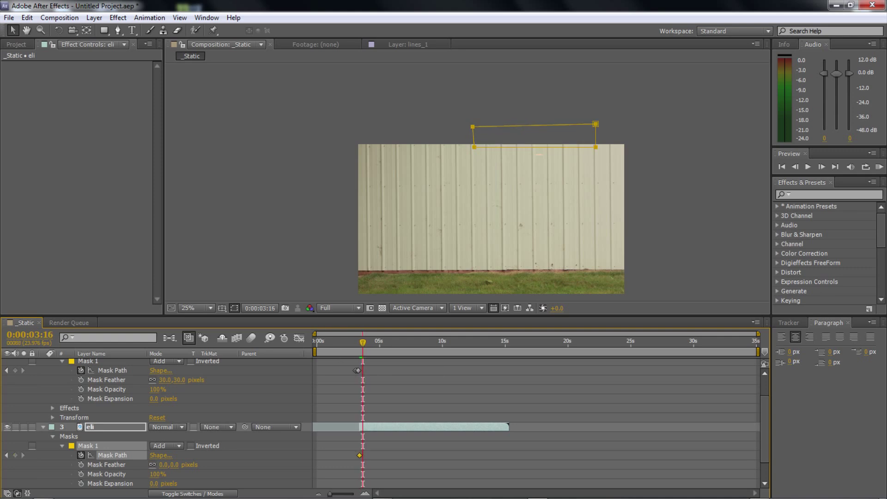
drag(595, 124, 596, 280)
drag(689, 243, 455, 288)
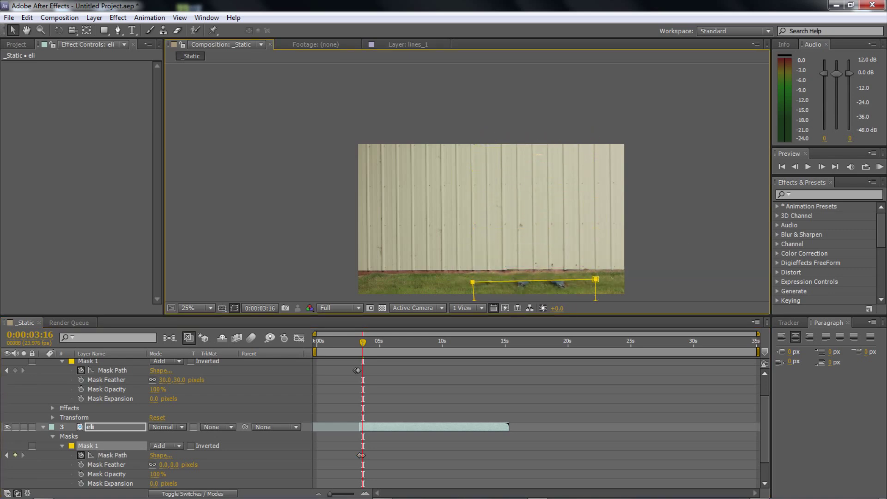
drag(534, 280, 533, 140)
key(space)
drag(491, 219, 477, 176)
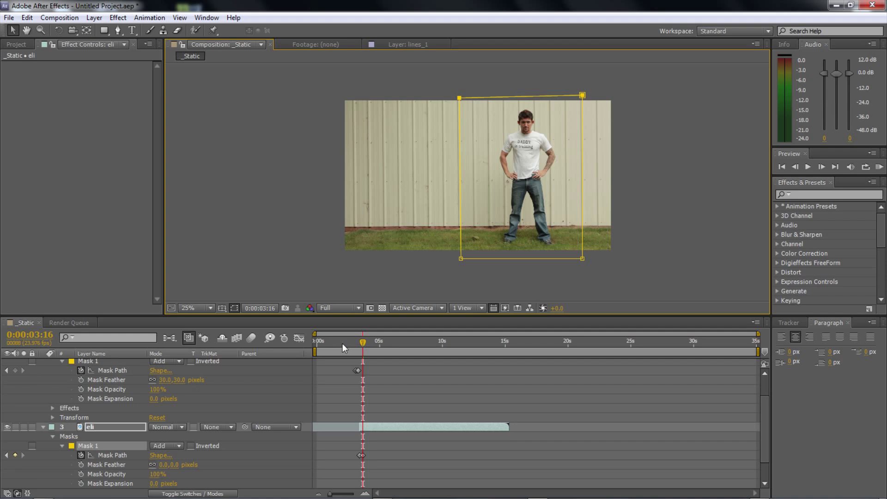
Step: Step back and forth through the frames from 0:00:03:09 to 0:00:03:15 to review the eli mask's downward reveal
key(Page_Up)
key(Page_Up)
key(Page_Up)
key(Page_Up)
key(Page_Up)
key(Page_Up)
key(Page_Up)
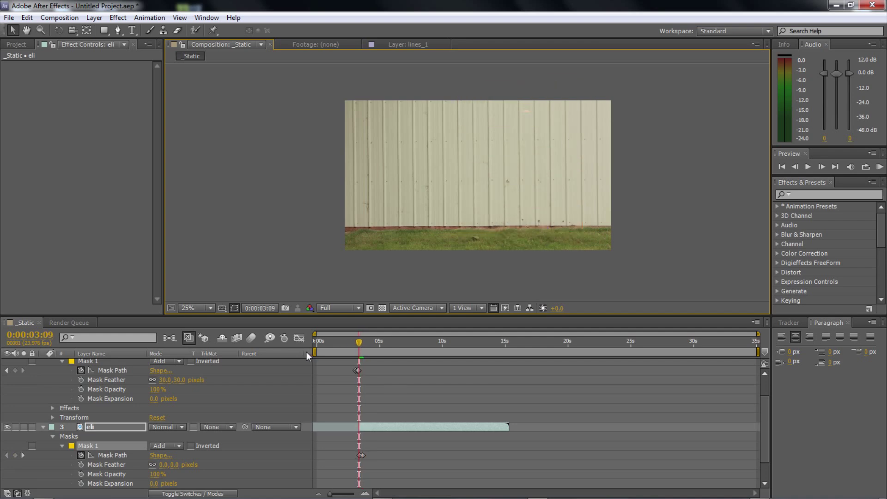
key(Page_Down)
key(Page_Down)
key(Page_Down)
key(Page_Down)
key(Page_Down)
key(Page_Down)
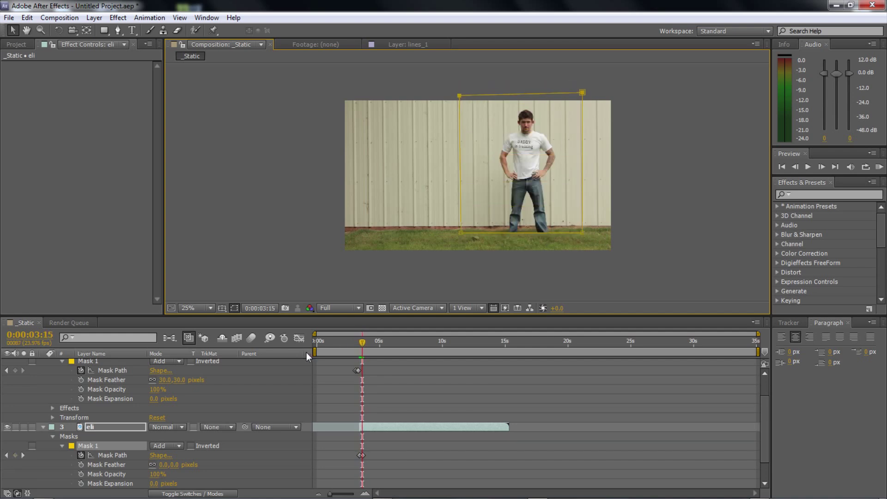
key(Page_Up)
key(Page_Up)
key(Page_Up)
key(Page_Up)
key(Page_Up)
key(Page_Up)
key(Page_Down)
key(Page_Down)
key(Page_Down)
key(Page_Down)
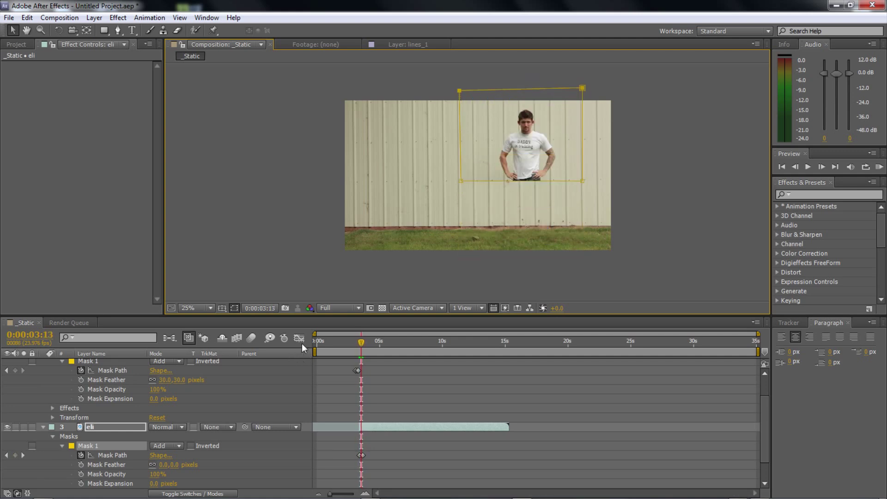
Step: Examine the eli mask's hard edge up close and set its Mask Feather to 30 pixels
key(period)
key(period)
drag(627, 177, 312, 226)
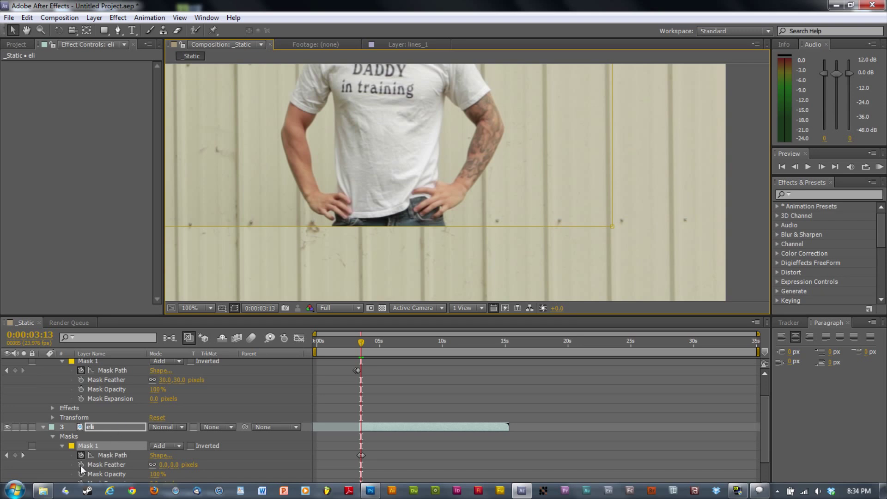
click(163, 464)
text(30)
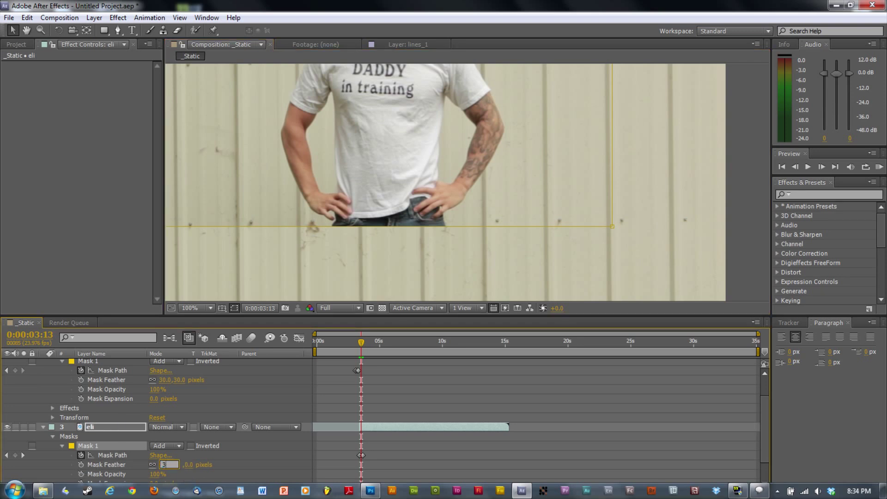
key(Return)
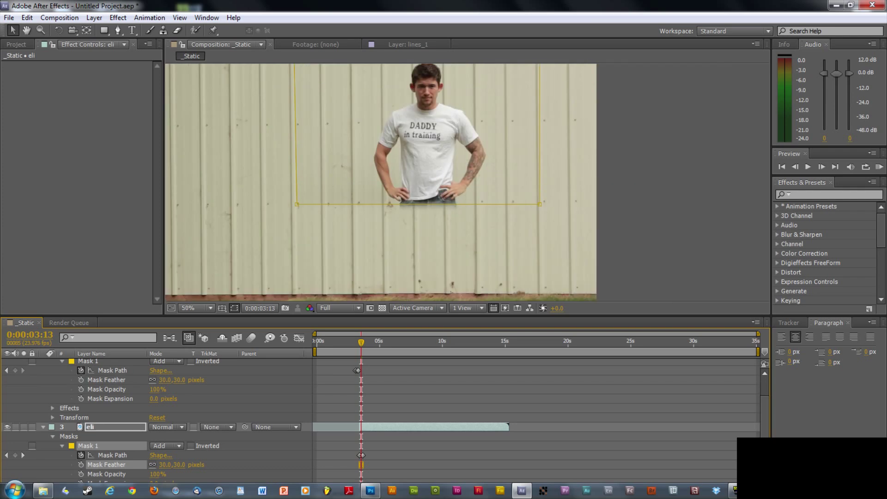
Step: Step through the frames from 0:00:03:09 to 0:00:03:17 to review the man's reveal with the feathered mask edge
key(comma)
scroll(305, 416, down, 1)
key(Page_Up)
key(Page_Up)
key(Page_Up)
key(Page_Up)
key(Page_Up)
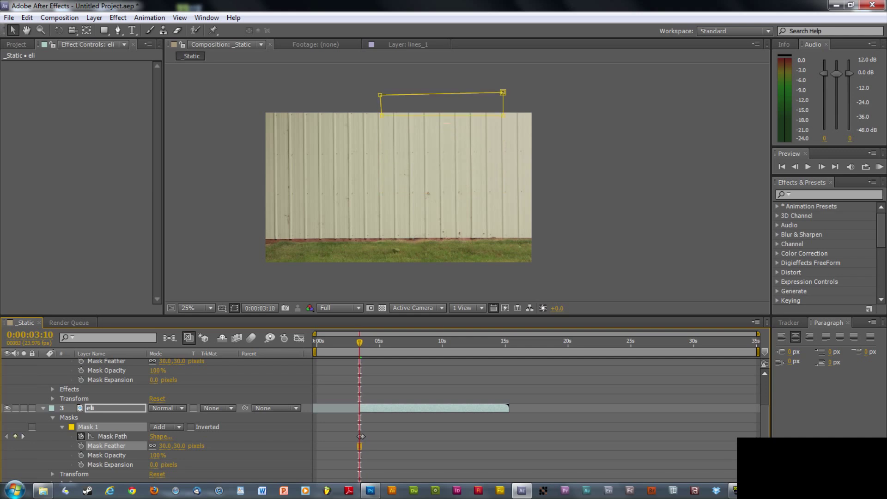
key(Page_Down)
key(Page_Down)
key(Page_Down)
key(Page_Down)
key(Page_Down)
key(Page_Up)
key(Page_Up)
key(Page_Up)
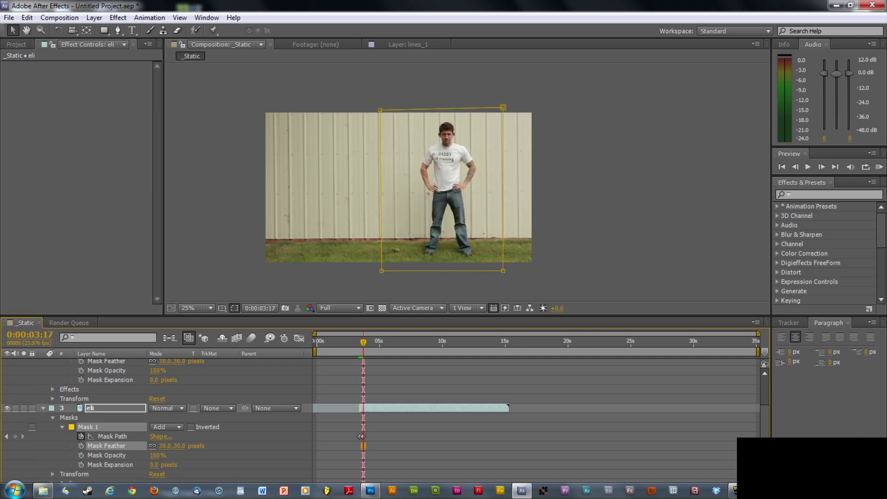
key(Page_Up)
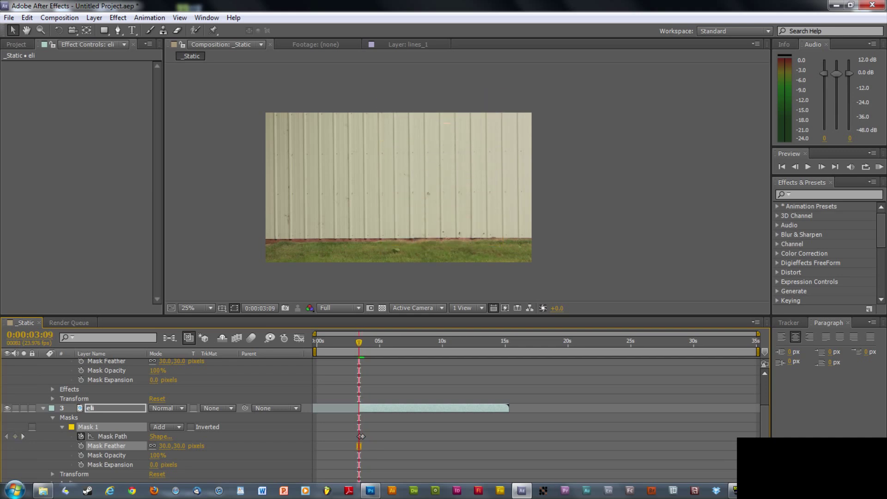
Step: Shift the lines_1 and lines_2 layers slightly later so the lines mask's last keyframe falls at 0:00:03:11
scroll(216, 369, up, 3)
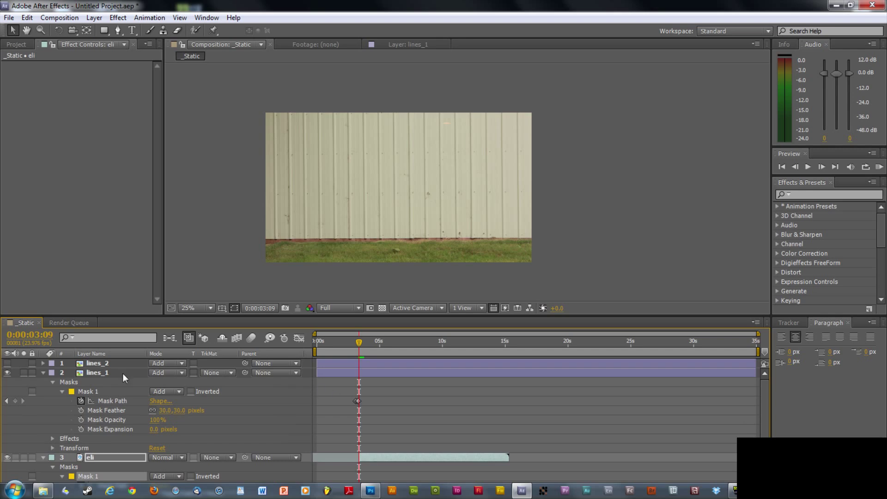
click(94, 374)
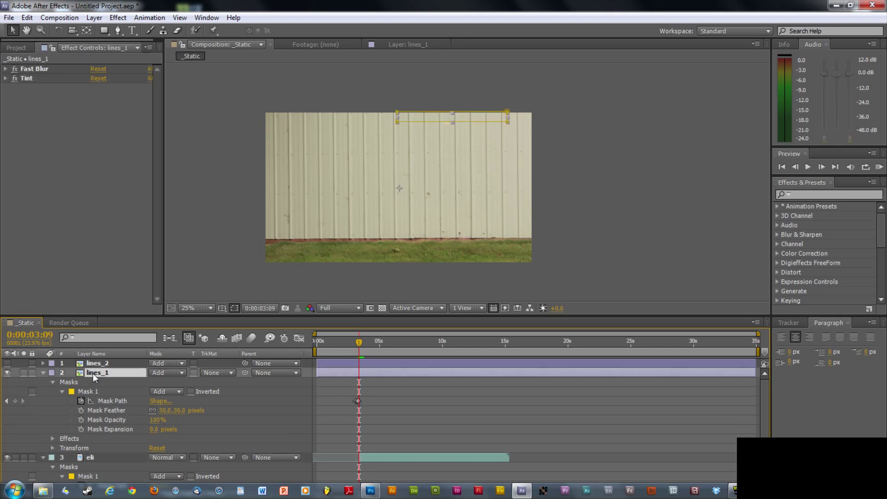
shift+click(90, 365)
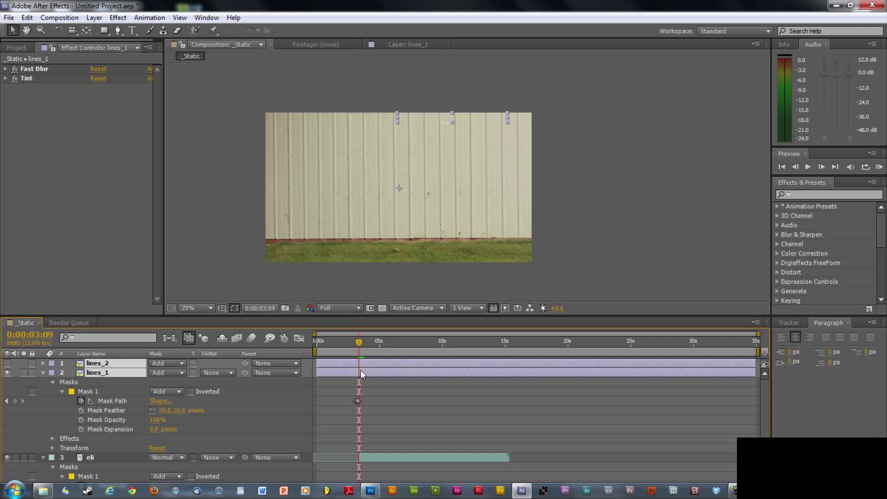
key(Page_Down)
key(Page_Down)
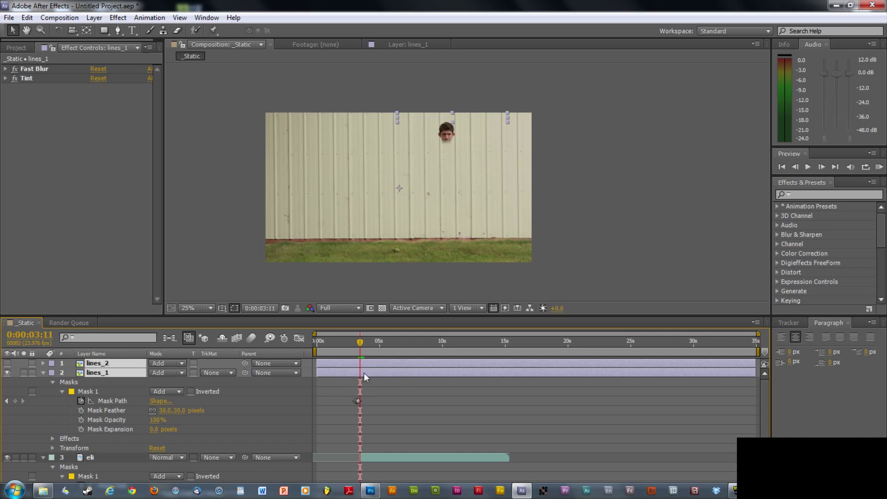
drag(365, 372, 366, 373)
Step: At 0:00:03:17, keyframe the lines_1 mask by moving its lower and then its upper edge down past the bottom of the frame
click(95, 382)
click(95, 393)
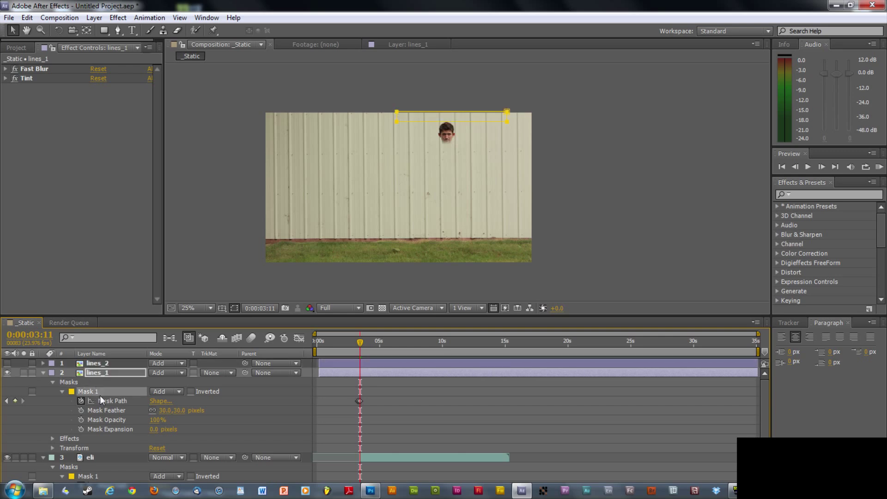
click(113, 401)
key(ctrl+shift+a)
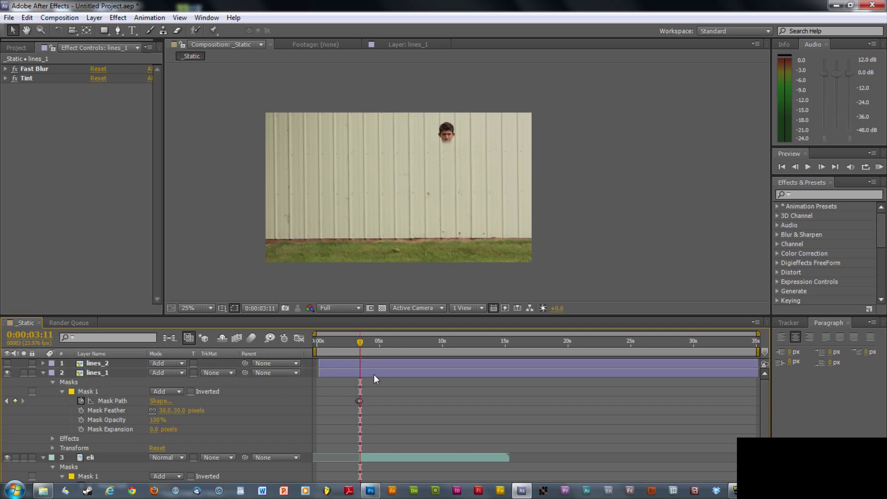
click(81, 392)
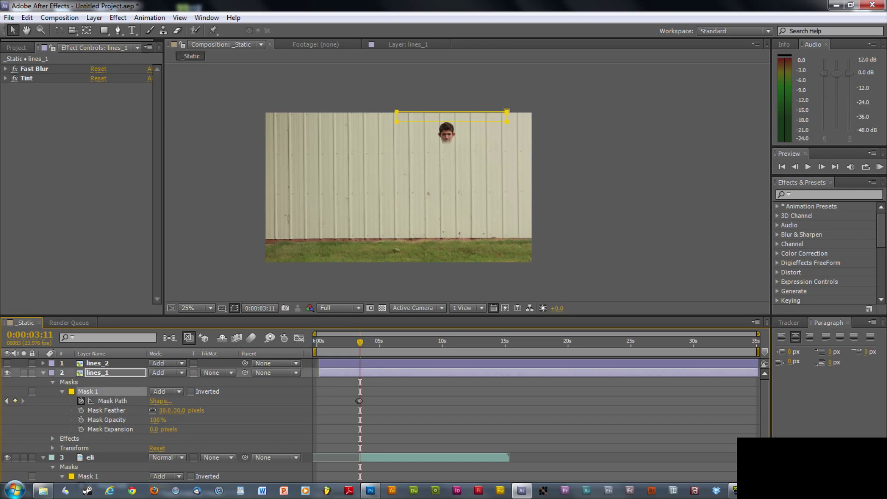
drag(572, 125, 369, 117)
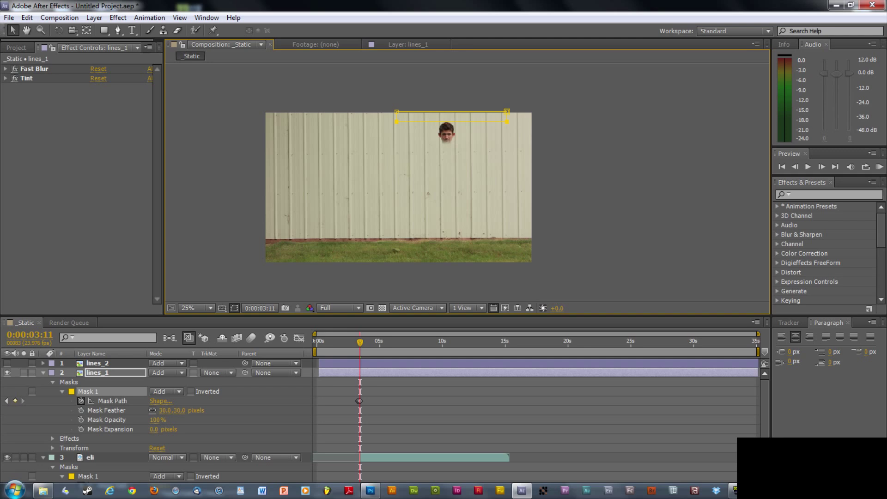
key(Page_Down)
key(Page_Down)
key(Page_Down)
key(Page_Down)
key(Page_Down)
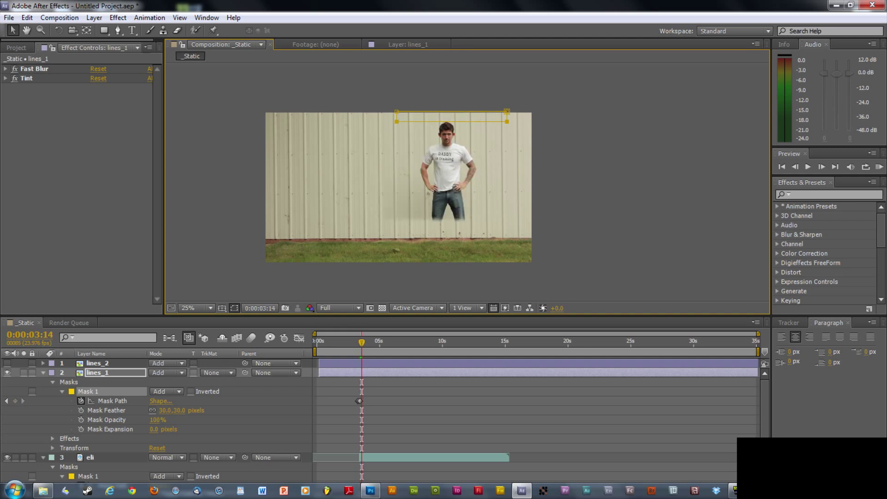
key(Page_Down)
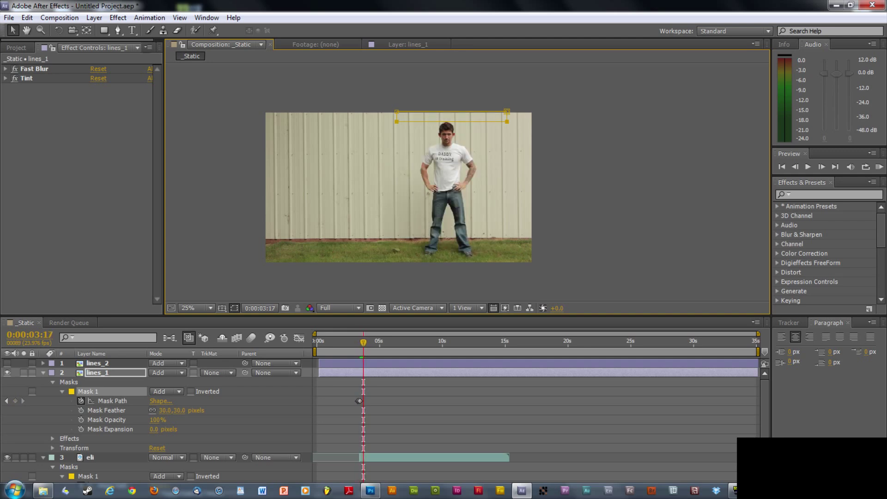
drag(396, 122, 396, 292)
drag(557, 83, 364, 126)
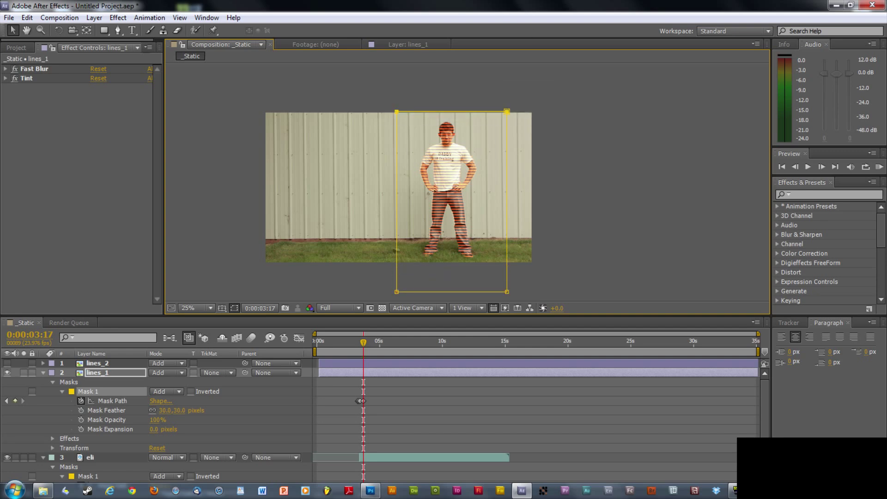
drag(446, 112, 446, 271)
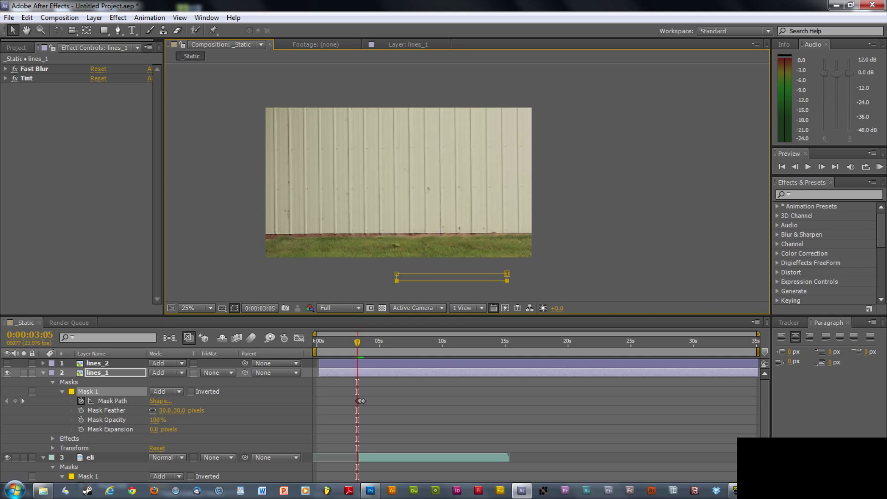
Step: Step back and forth through the frames from 0:00:03:05 to 0:00:03:17 to compare the lines' up-and-down sweep with the man's reveal
key(Page_Down)
key(Page_Down)
key(Page_Down)
key(Page_Down)
key(Page_Down)
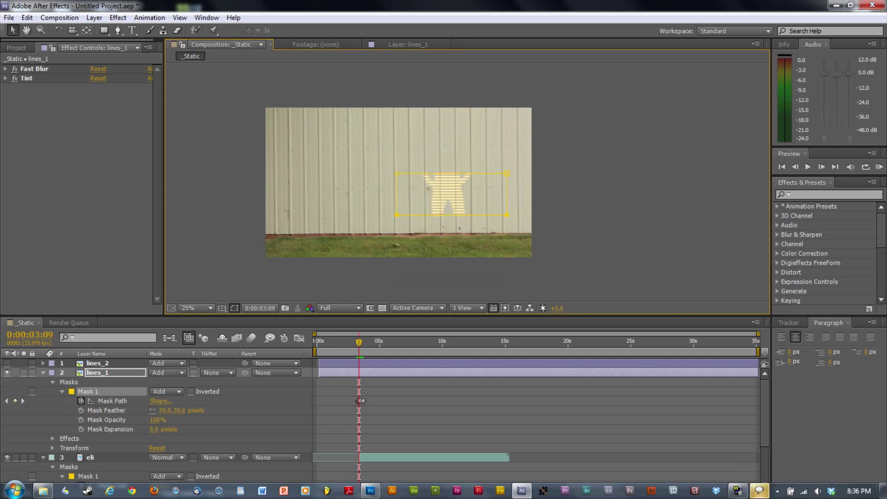
key(Page_Down)
key(Page_Down)
key(Page_Down)
key(Page_Down)
key(Page_Down)
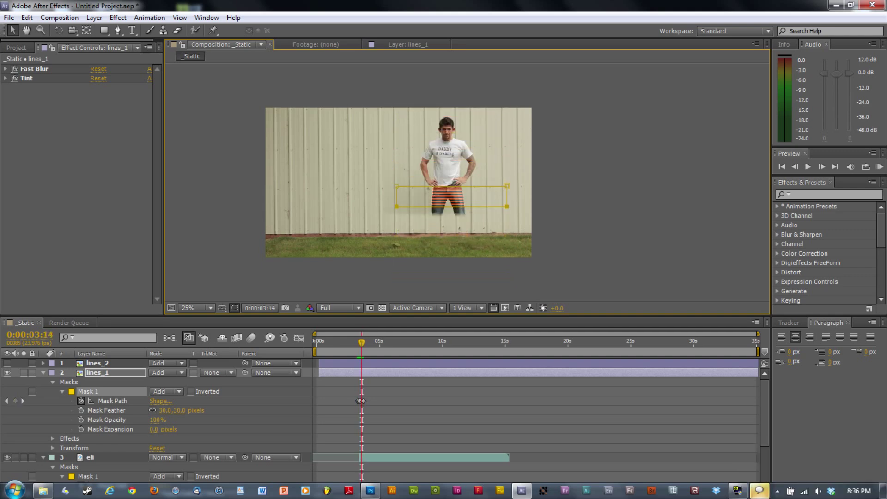
key(Page_Down)
key(Page_Up)
key(Page_Up)
key(Page_Up)
key(Page_Up)
key(Page_Up)
key(Page_Up)
key(Page_Up)
key(Page_Up)
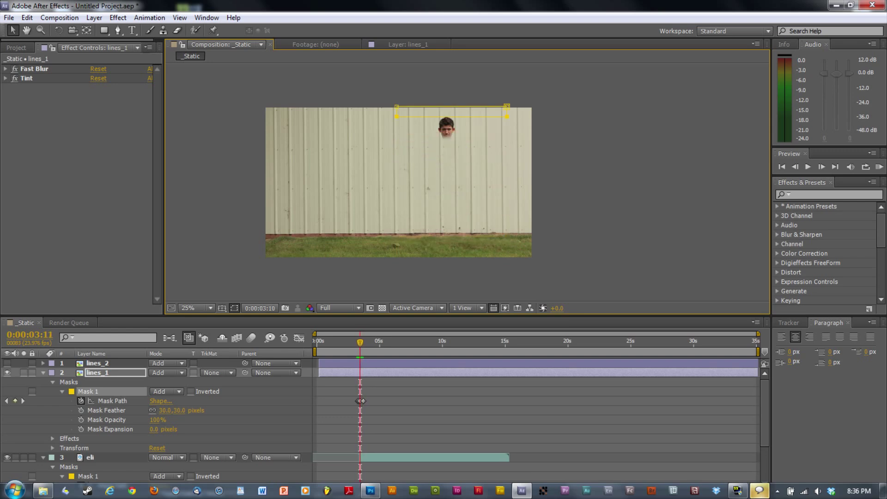
key(Page_Down)
key(Page_Down)
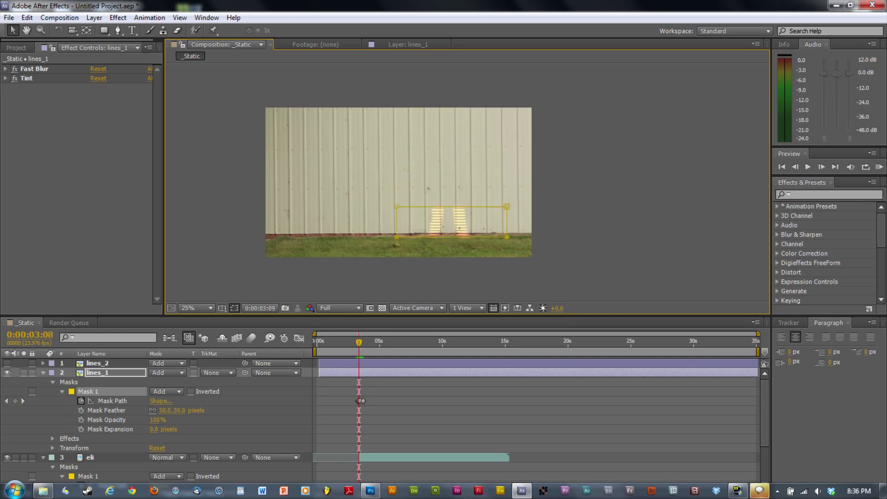
key(Page_Down)
key(Page_Up)
key(Page_Up)
key(Page_Up)
key(Page_Up)
key(Page_Down)
key(Page_Down)
key(Page_Down)
key(Page_Down)
key(Page_Down)
key(Page_Up)
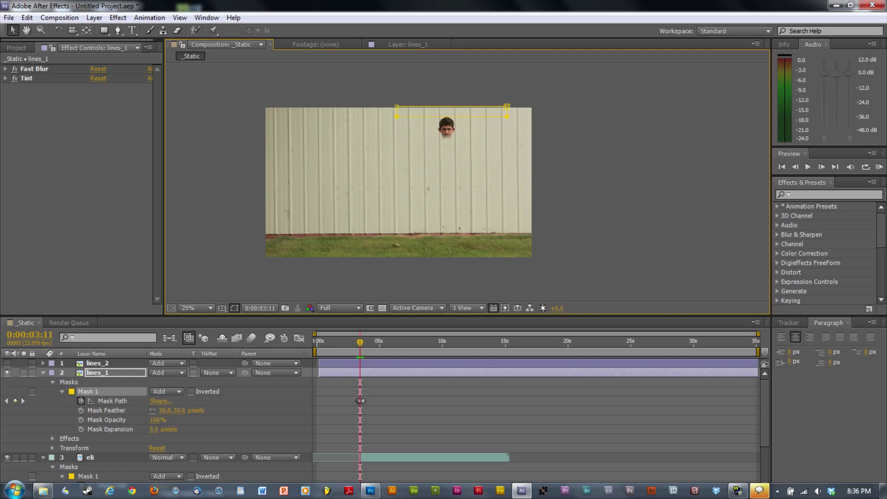
key(Page_Down)
key(Page_Down)
key(Page_Down)
key(Page_Down)
key(Page_Down)
key(Page_Down)
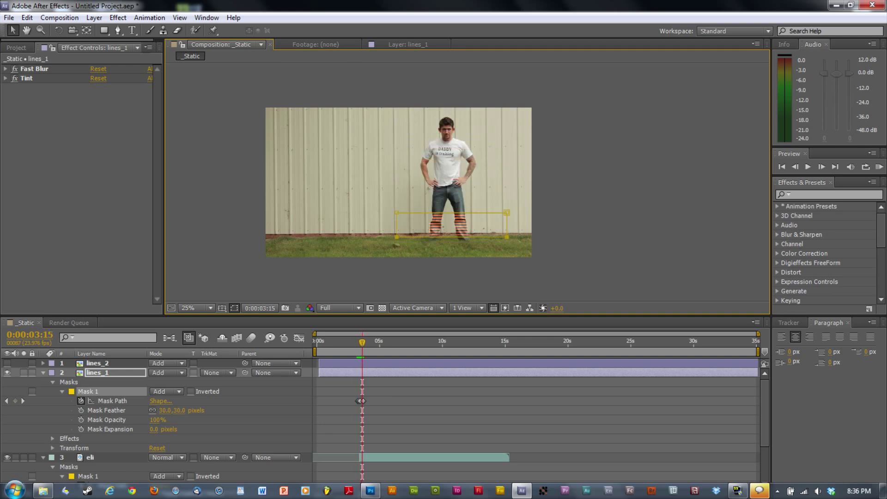
key(shift+Down)
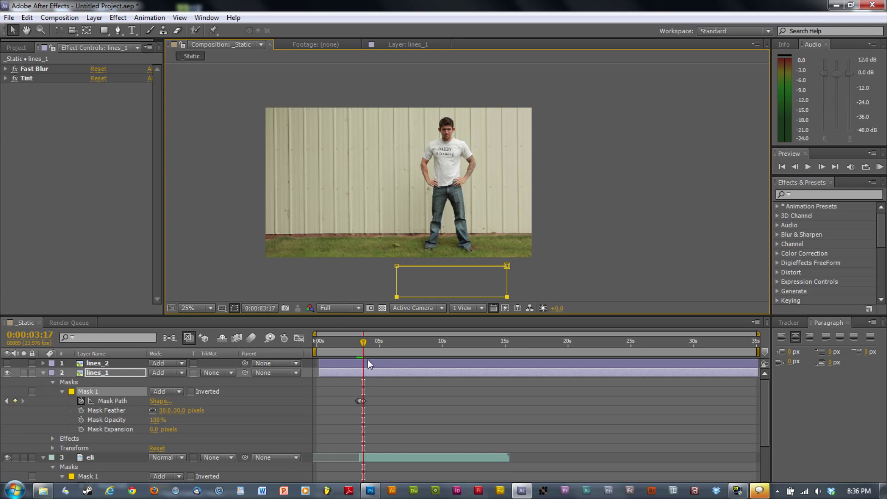
scroll(443, 170, up, 2)
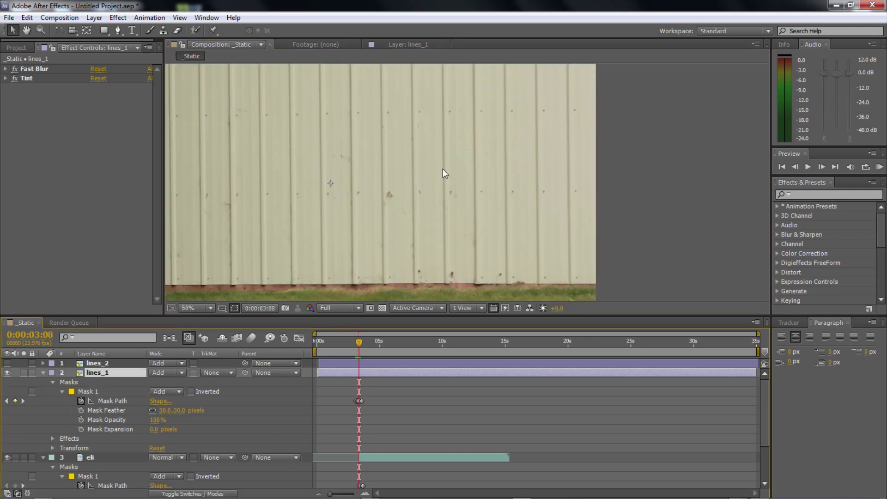
Step: Shift the lines_1 layer about two frames later so its last mask keyframe lines up with the last mask keyframe of the eli layer
drag(443, 171, 438, 283)
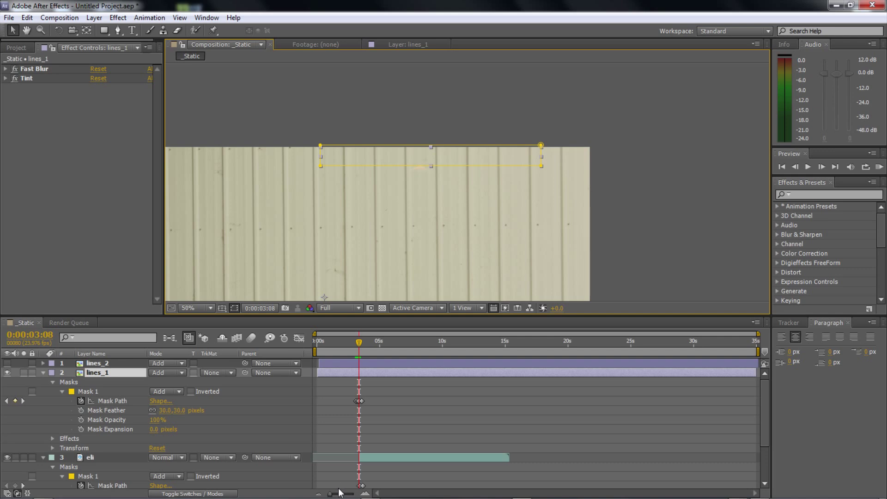
drag(341, 495, 350, 495)
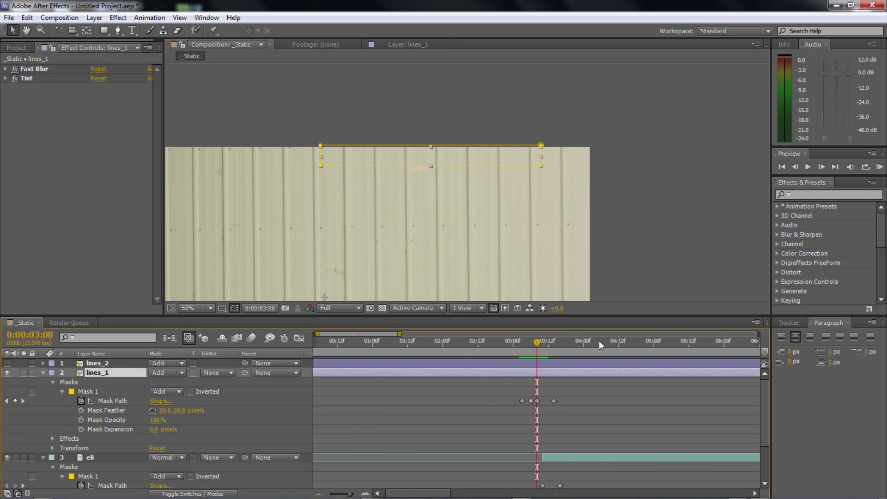
drag(541, 343, 545, 372)
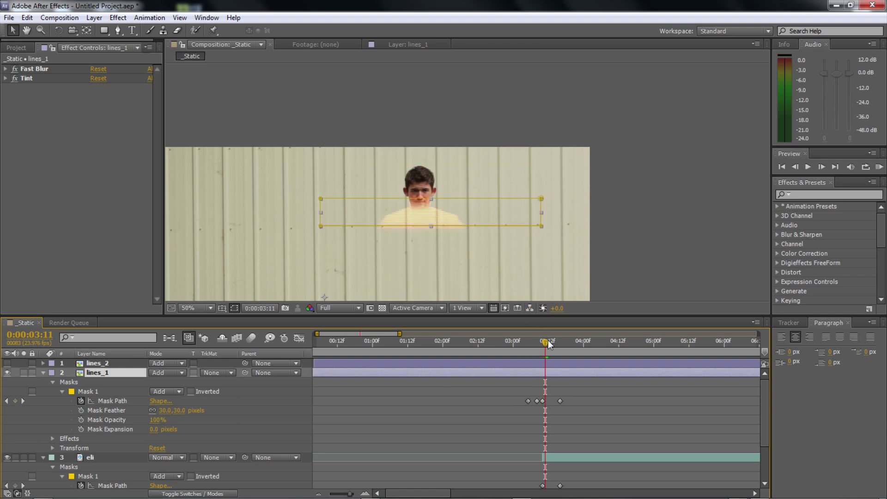
click(420, 198)
key(ctrl+z)
drag(576, 374, 582, 373)
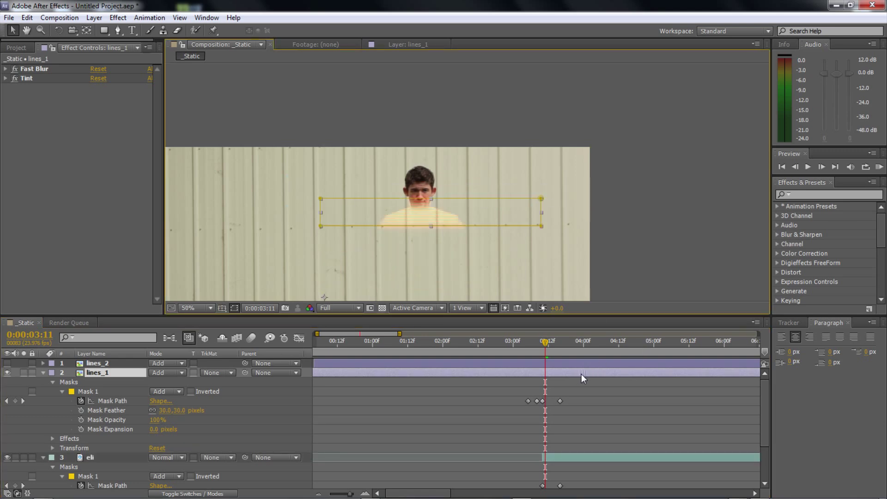
Step: At 0:00:03:11, keyframe the lines_1 mask by moving its upper and lower edges up around the man's face
click(111, 400)
drag(616, 204, 320, 176)
drag(660, 244, 313, 213)
key(shift+Up)
key(shift+Up)
key(shift+Up)
key(shift+Up)
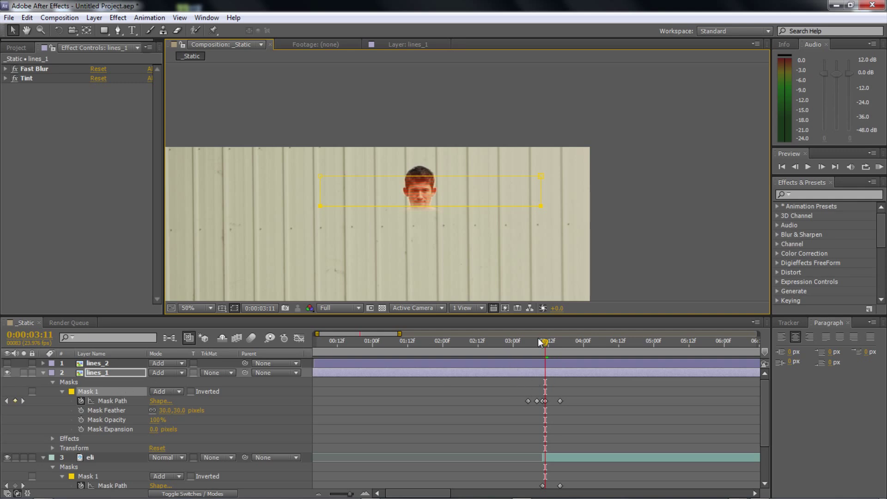
Step: At 0:00:03:14, keyframe the lines_1 mask by raising its upper edge to just above the man's waist
key(Page_Down)
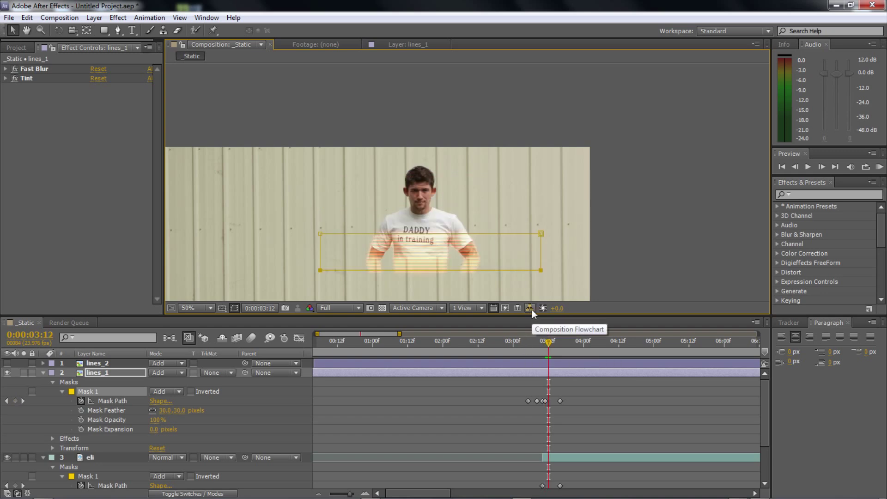
key(comma)
key(Page_Down)
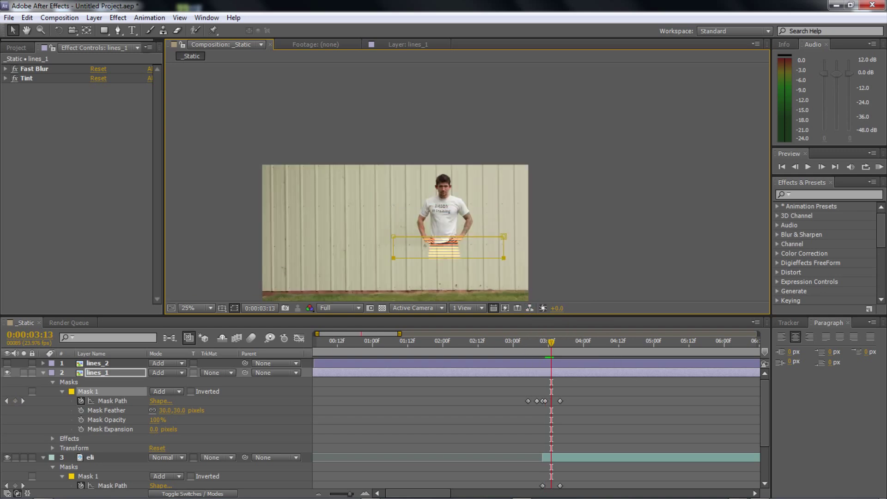
key(Page_Down)
drag(558, 244, 393, 229)
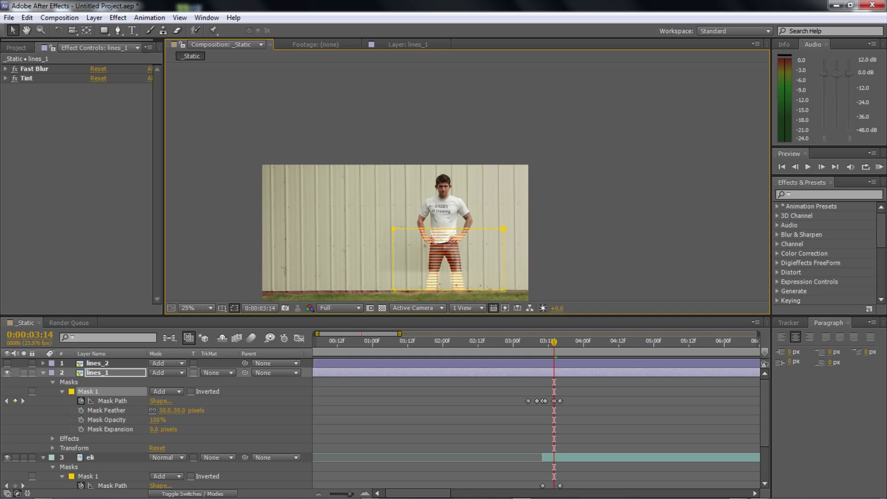
Step: Step through the frames from 0:00:03:10 to 0:00:03:16 to check how the lines' downward sweep follows the man's reveal
key(Page_Up)
key(Page_Up)
key(Page_Up)
key(Page_Up)
key(Page_Up)
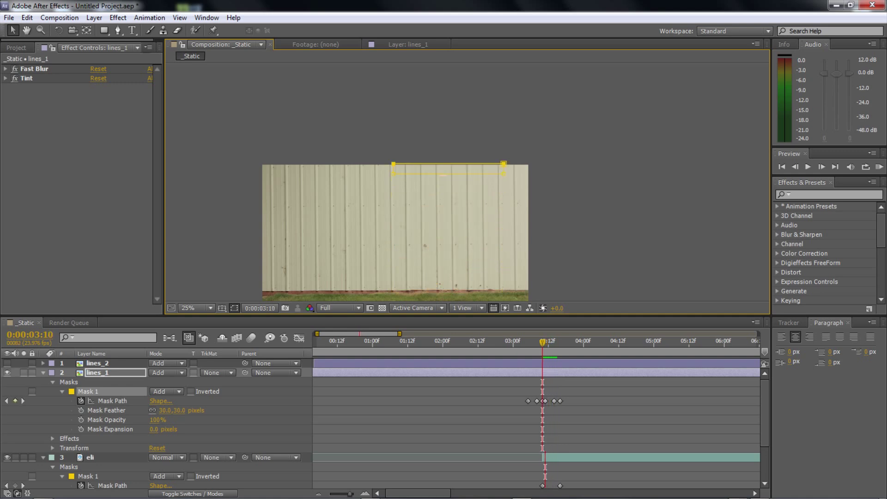
key(Page_Down)
key(Page_Down)
key(Page_Down)
key(Page_Down)
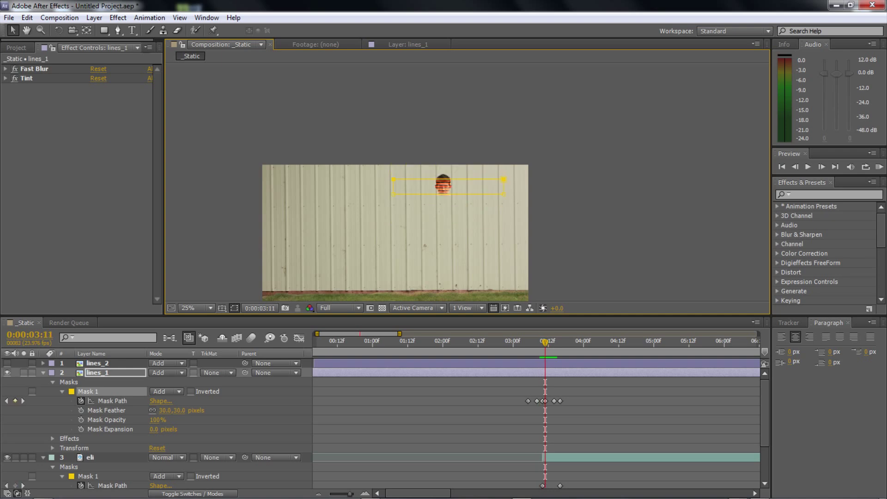
key(Page_Down)
key(Page_Down)
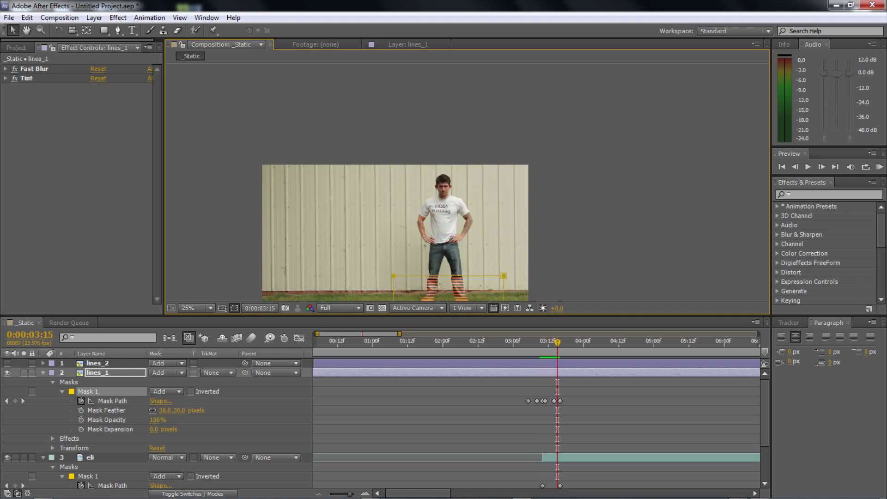
key(comma)
key(Page_Down)
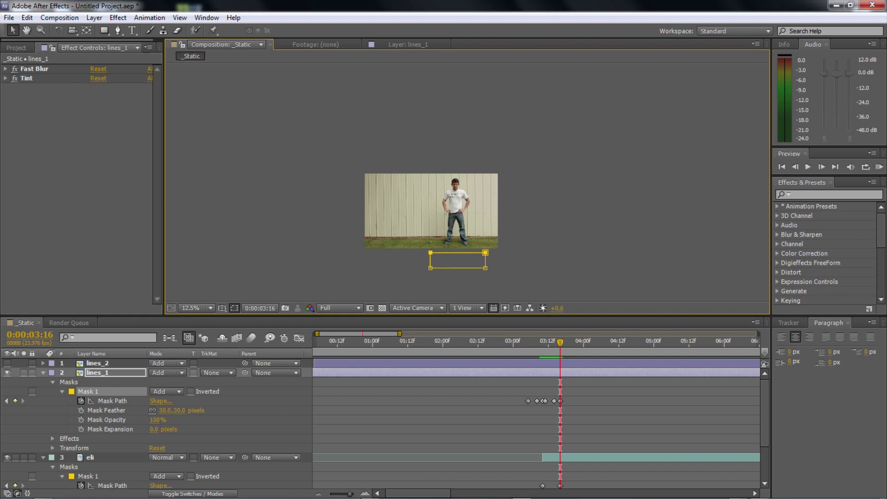
click(499, 343)
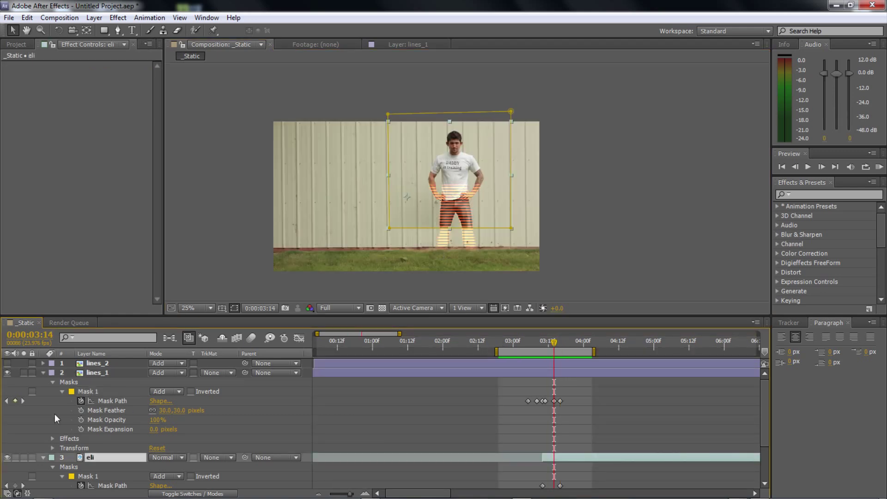
Step: Set the Mask Feather to 183 pixels on the eli layer's mask and to 122 pixels on the lines_1 mask
scroll(142, 427, down, 1)
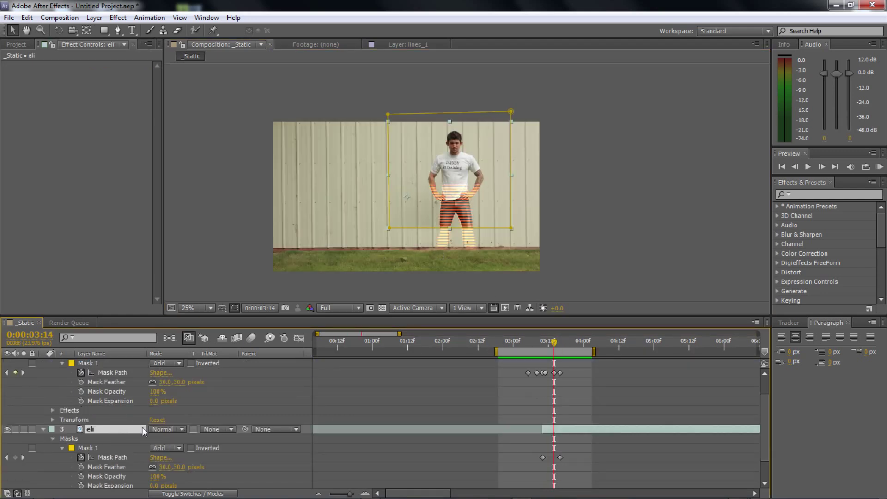
drag(167, 468, 232, 467)
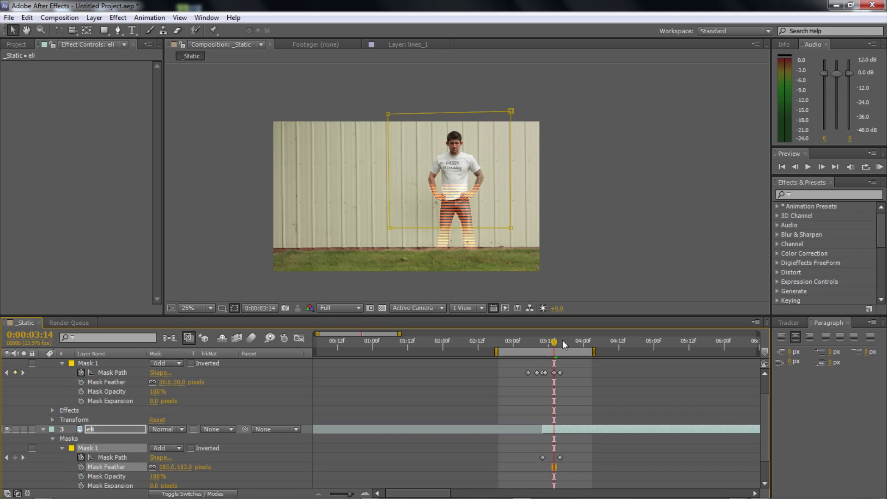
mouse_move(556, 347)
mouse_down()
mouse_move(513, 347)
mouse_move(558, 348)
mouse_move(518, 360)
mouse_move(555, 355)
mouse_up()
drag(165, 382, 207, 382)
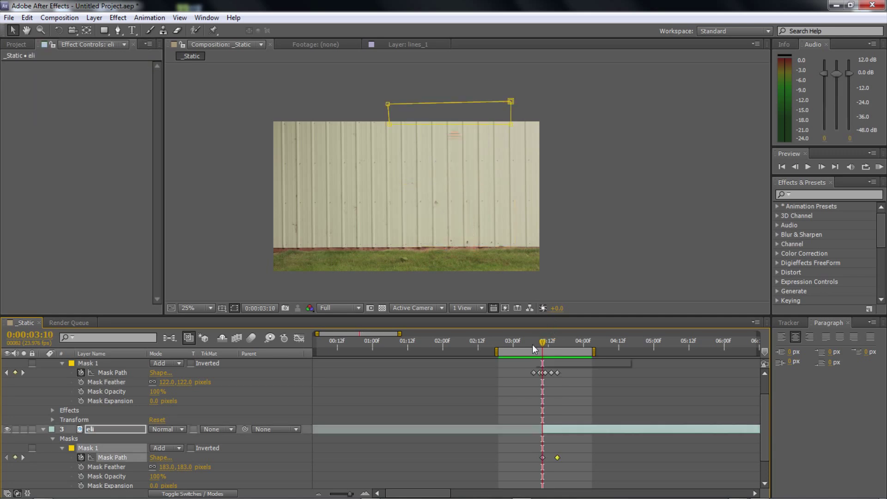
Step: Step repeatedly back and forth through the frames around 0:00:03:10 to 0:00:03:13 to examine the softer blend between the lines and the man
key(Page_Down)
key(Page_Down)
key(Page_Down)
key(Page_Down)
key(Page_Down)
key(Page_Down)
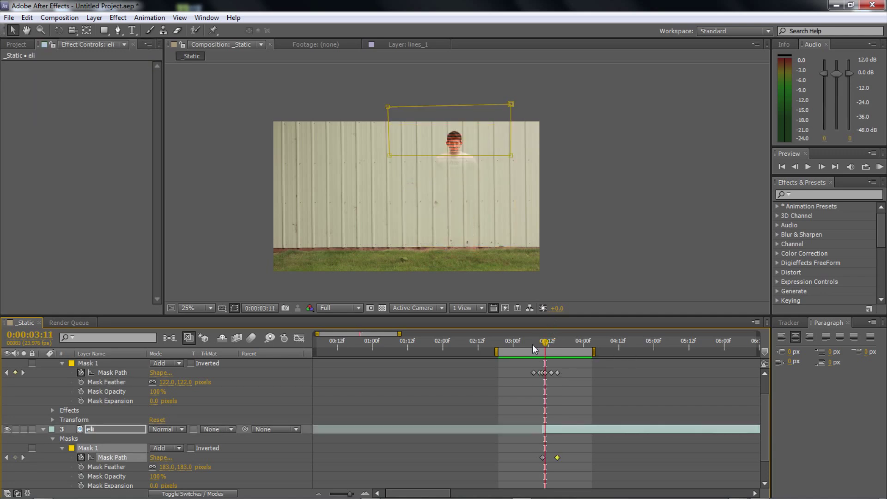
key(Page_Up)
key(Page_Up)
key(Page_Up)
key(Page_Up)
key(Page_Up)
key(Page_Up)
key(Page_Up)
key(Page_Up)
key(Page_Up)
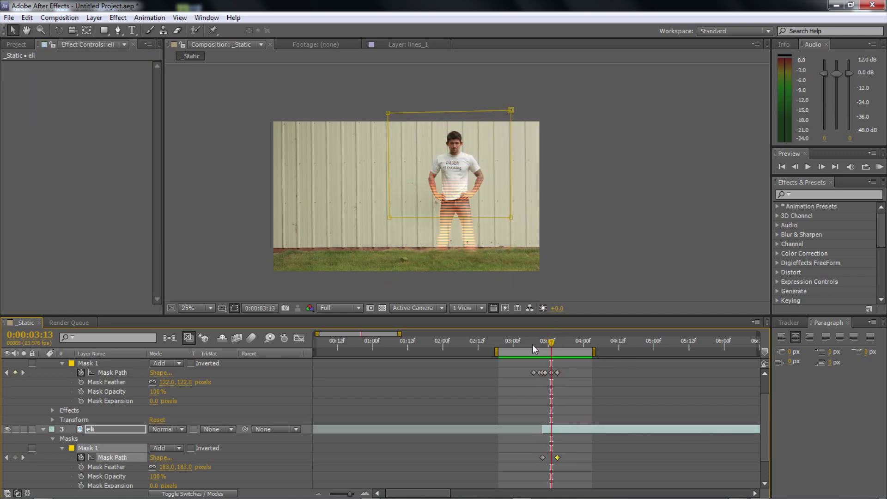
key(Page_Down)
key(Page_Down)
key(Page_Down)
key(Page_Down)
key(Page_Down)
key(Page_Down)
key(Page_Down)
key(Page_Down)
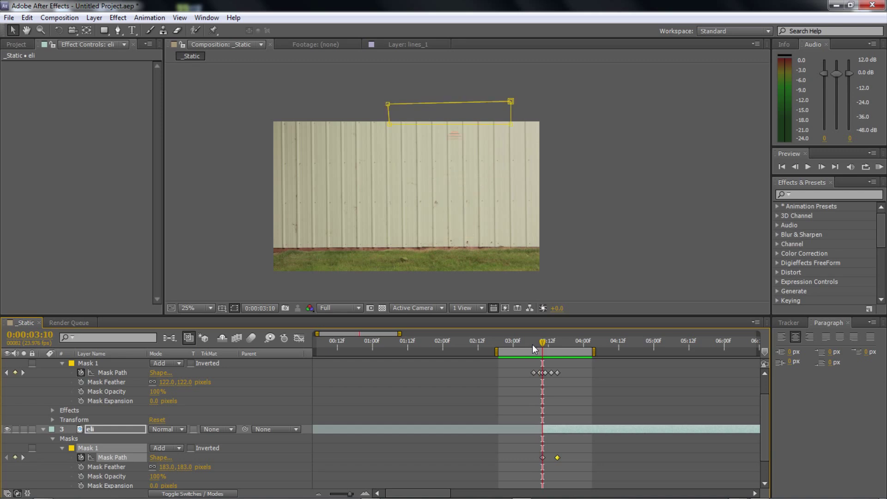
key(Page_Up)
key(Page_Up)
key(Page_Up)
key(Page_Up)
key(Page_Up)
key(Page_Up)
key(Page_Up)
key(Page_Up)
key(Page_Up)
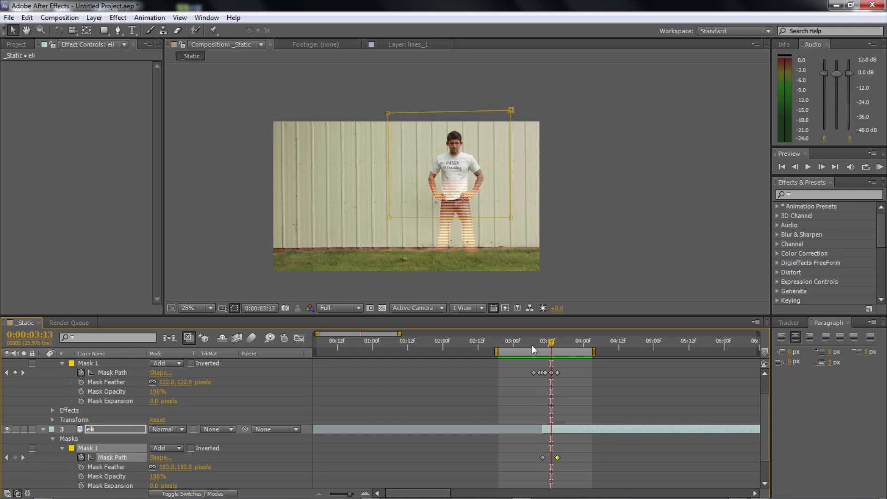